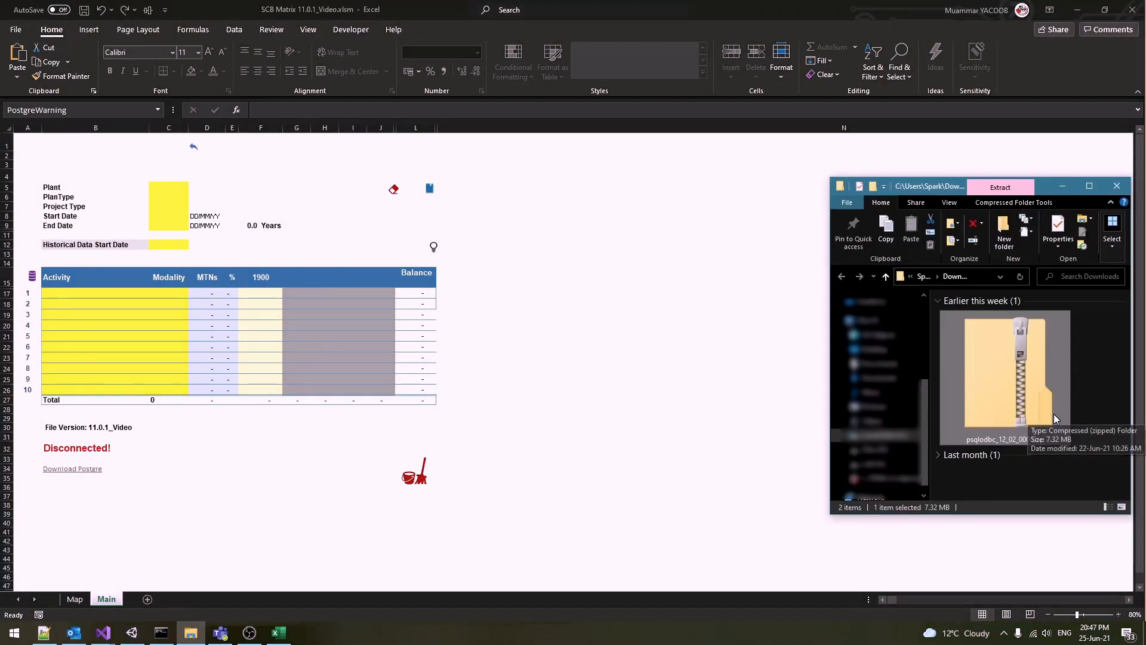
Install the PostgreSQL ODBC driver by running psqlodbc-setup.exe from the downloaded zip
double_click(1054, 413)
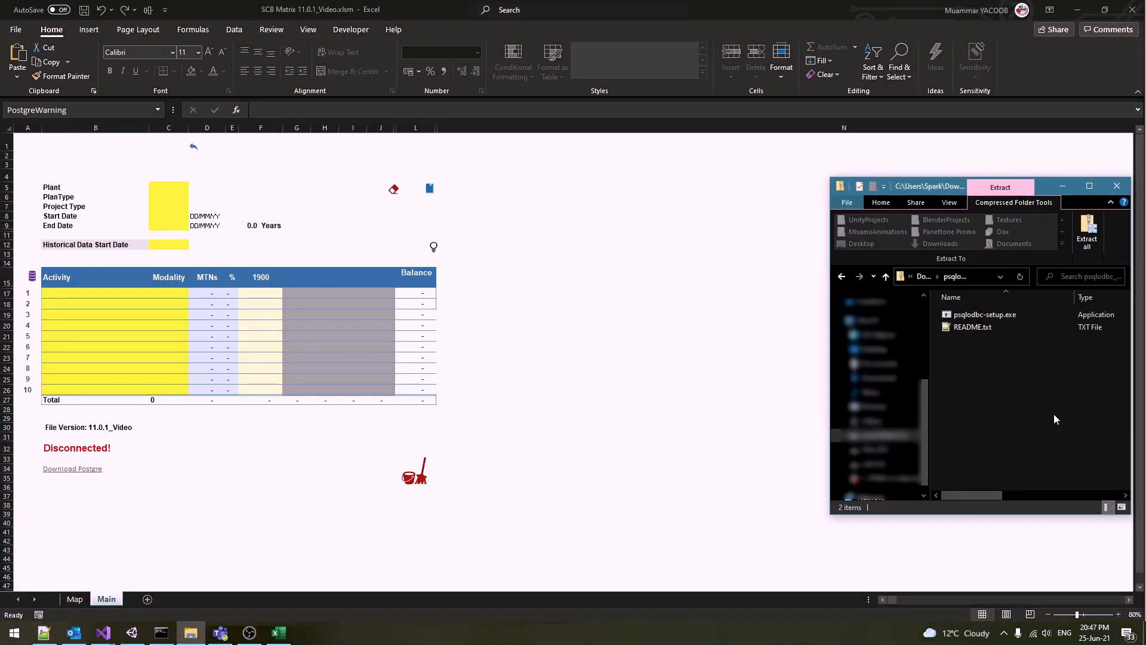
double_click(984, 316)
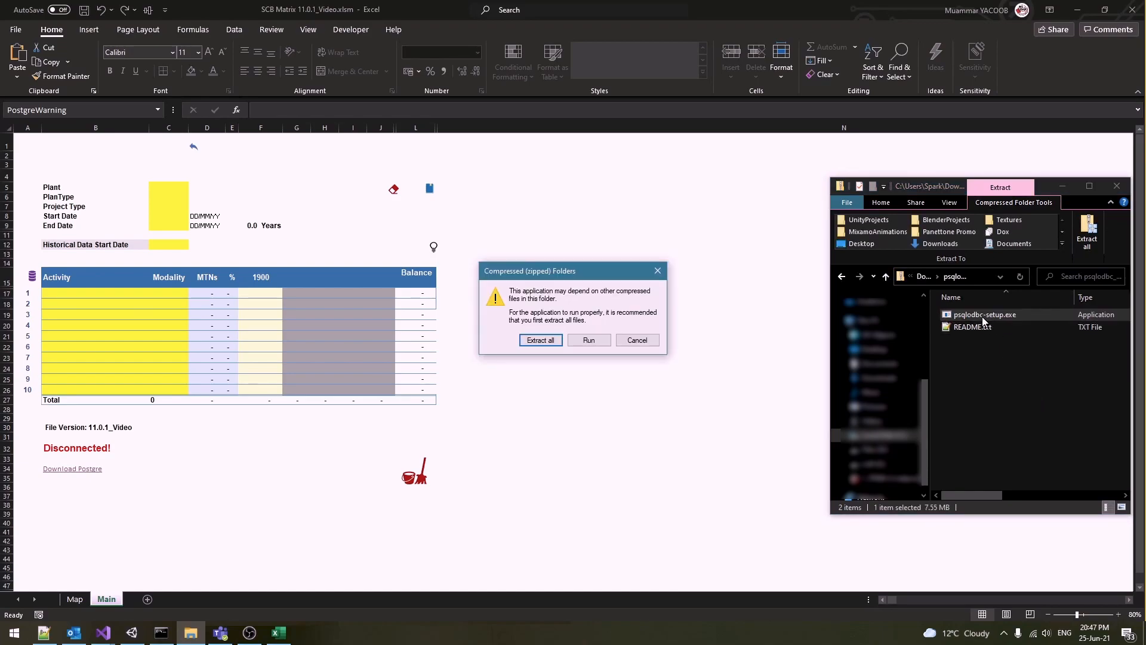
click(589, 340)
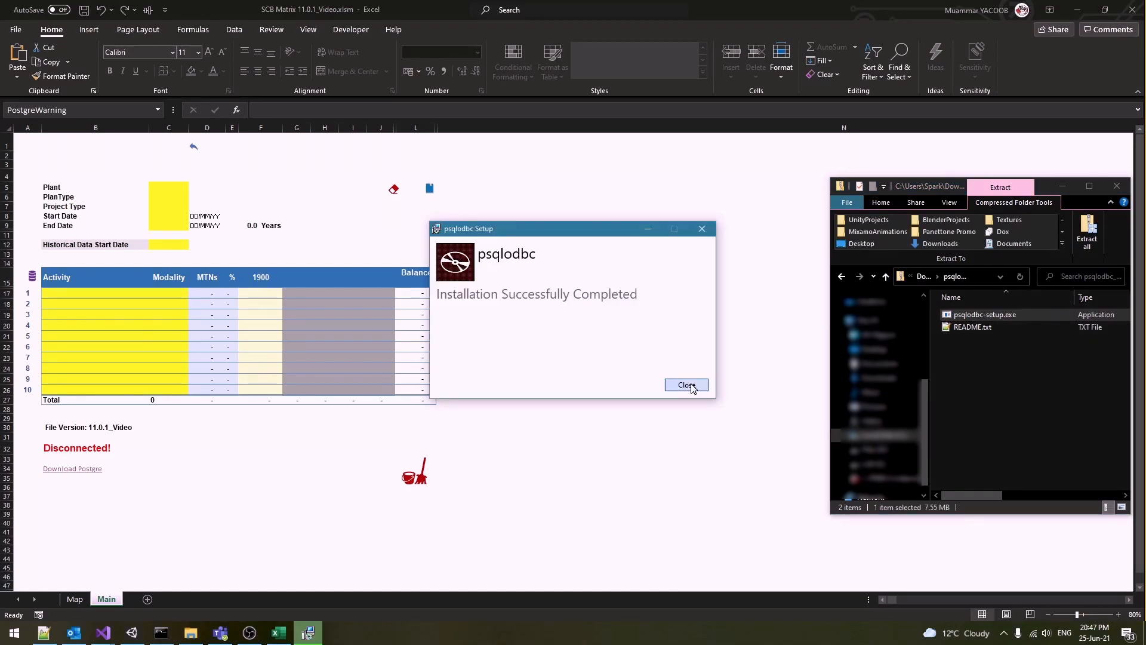
click(685, 384)
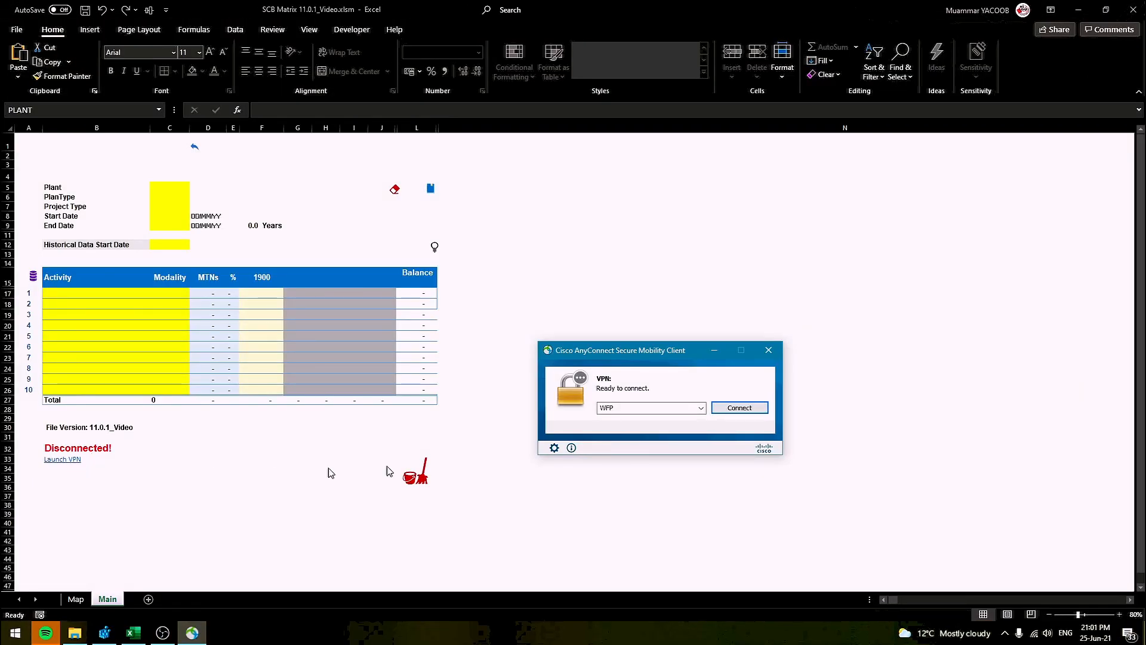
Relaunch AnyConnect from the workbook and connect to mobile.wfp.org, signing in with the account e-mail
click(768, 351)
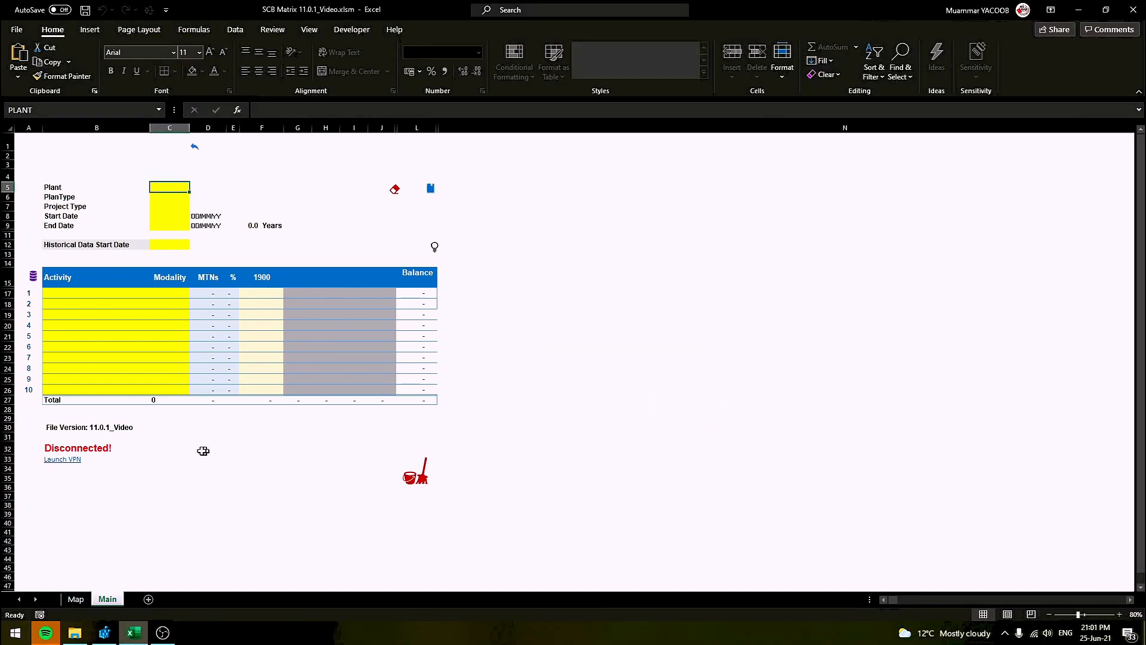
click(83, 459)
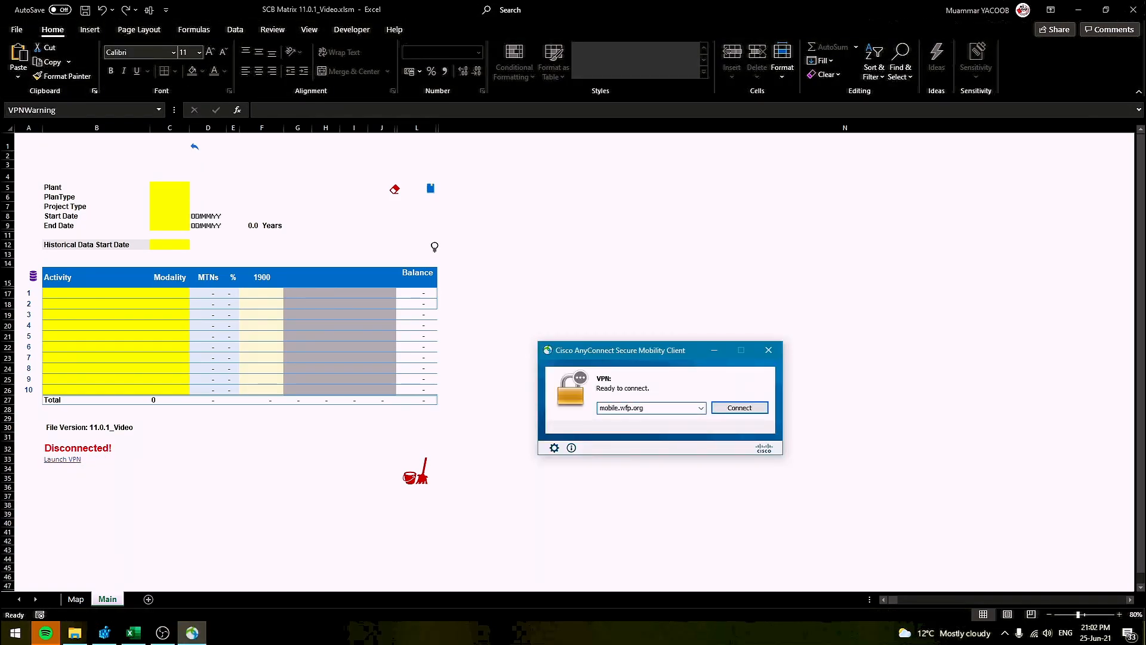
click(761, 408)
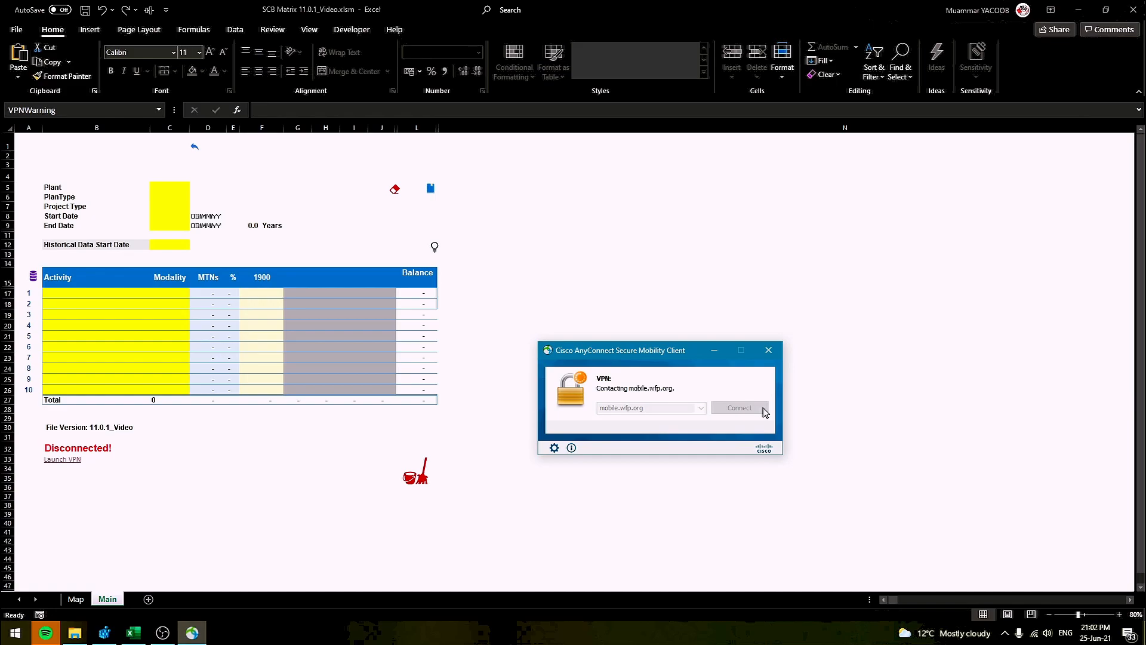
text(p.org)
key(Tab)
key(Return)
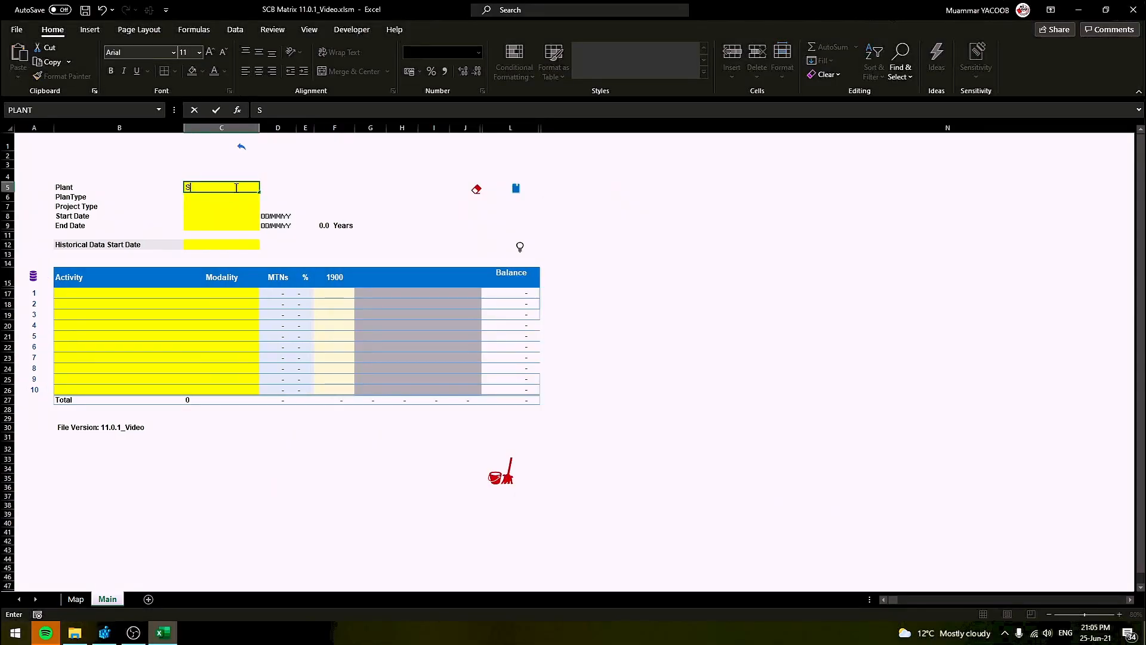
Enter plant SOCO, project dates 1/1/2018 to 31/12/2022, and historical start 1/1/2020
key(Return)
click(249, 216)
text(1/1/)
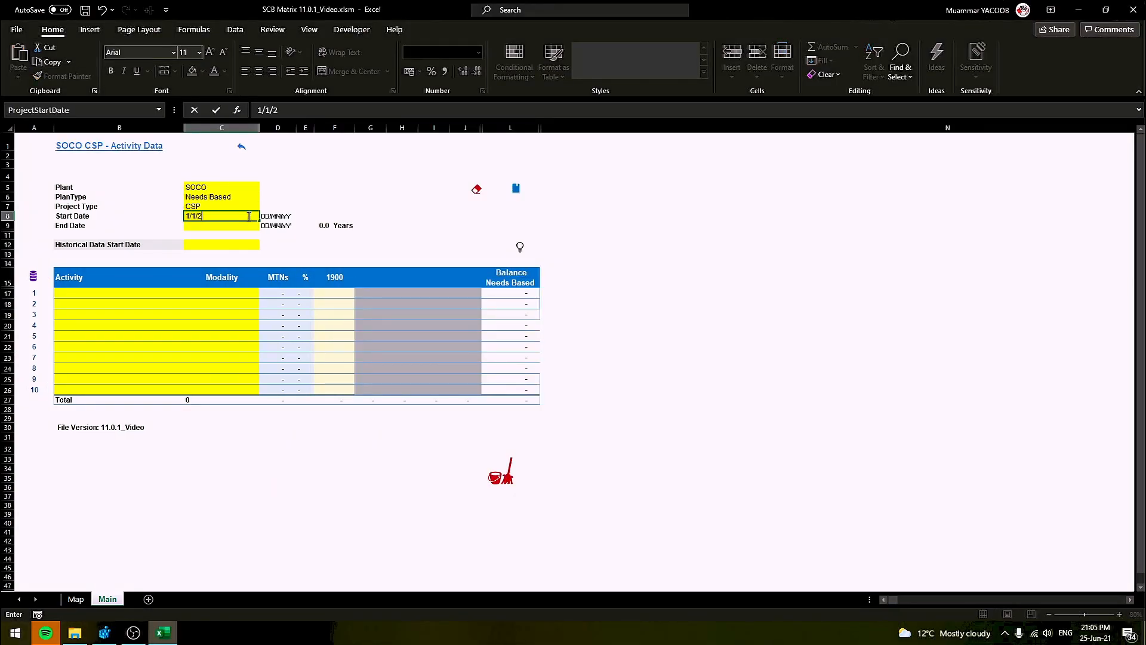
text(2018)
key(Return)
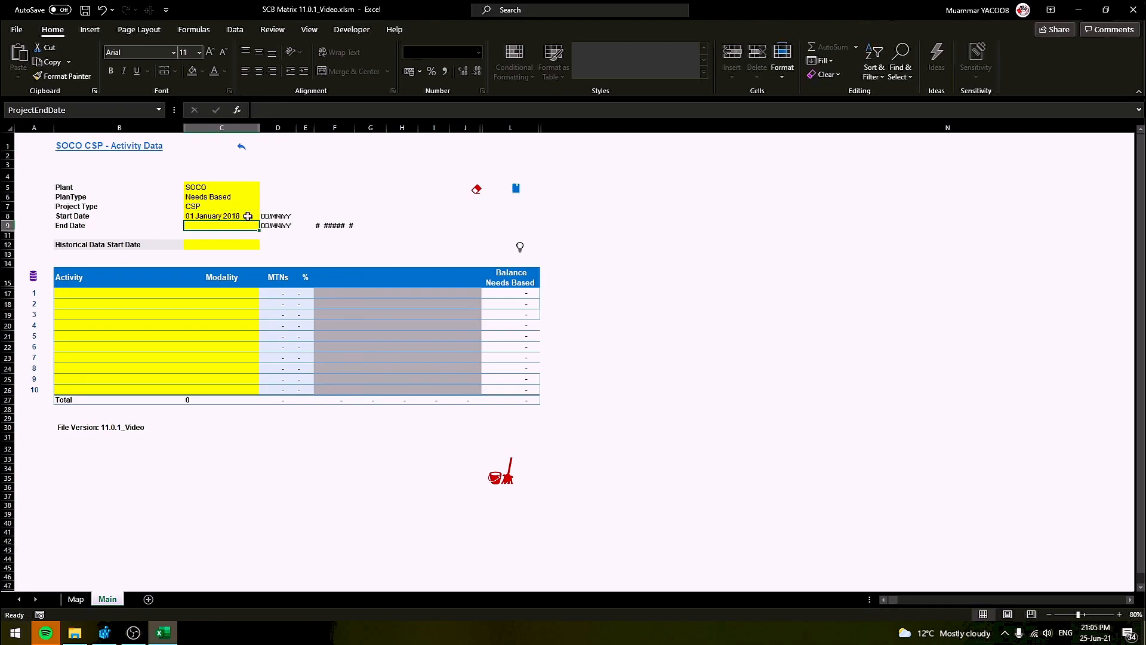
text(31/12/202)
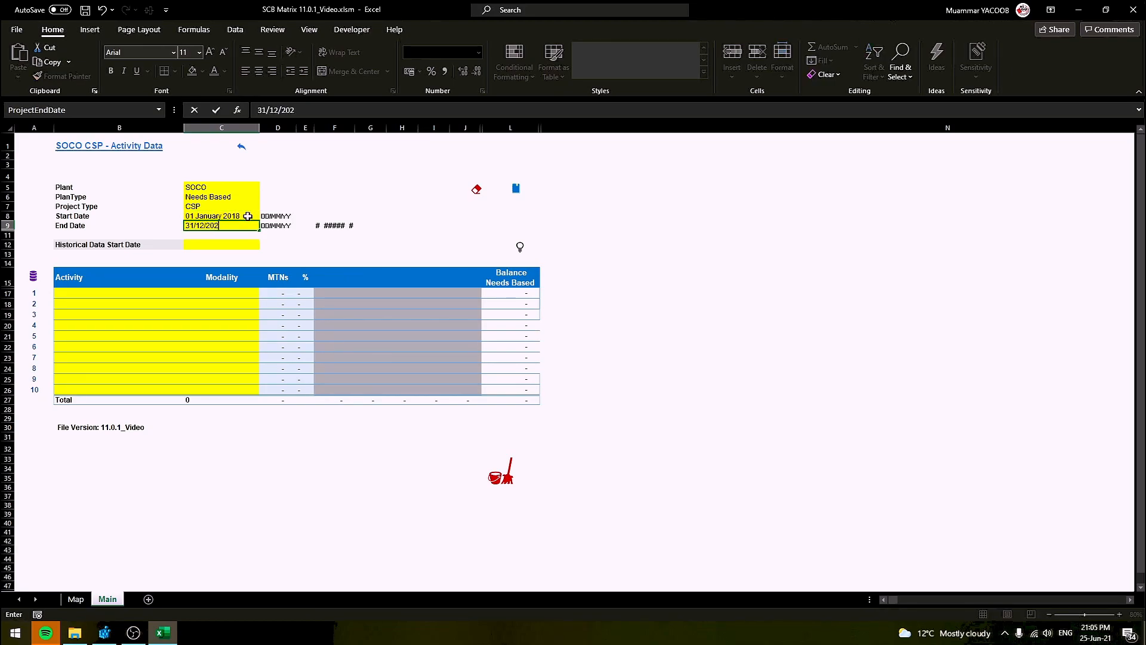
click(215, 246)
text(1/1/2020)
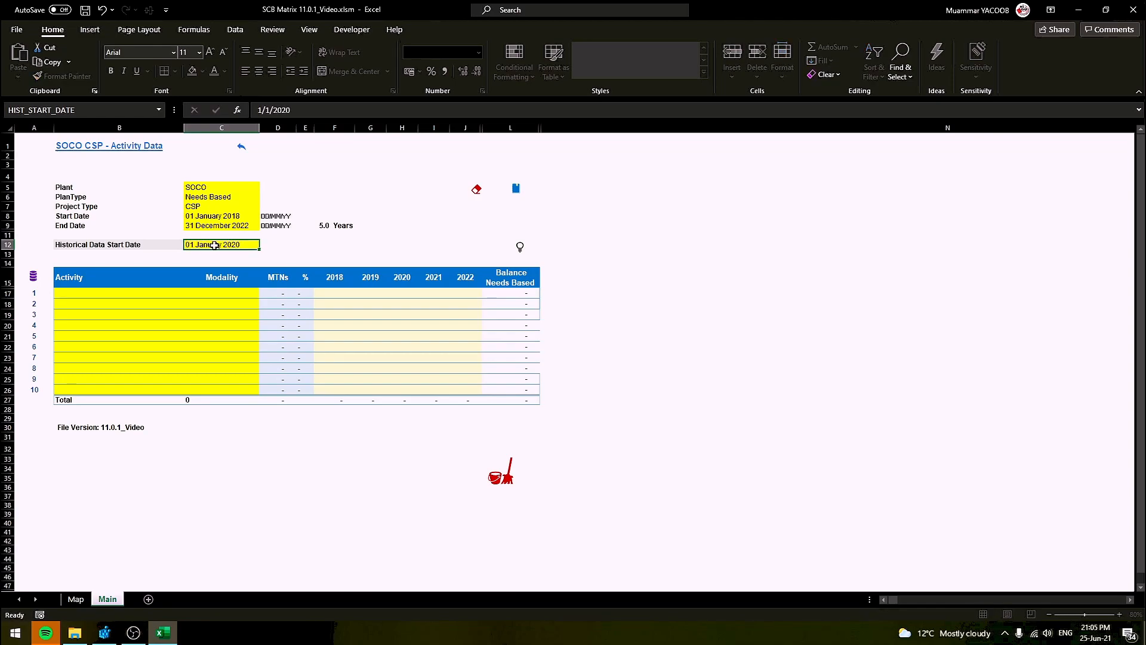
key(Return)
Reload the Main activities from historical data, confirming the replacement
click(33, 278)
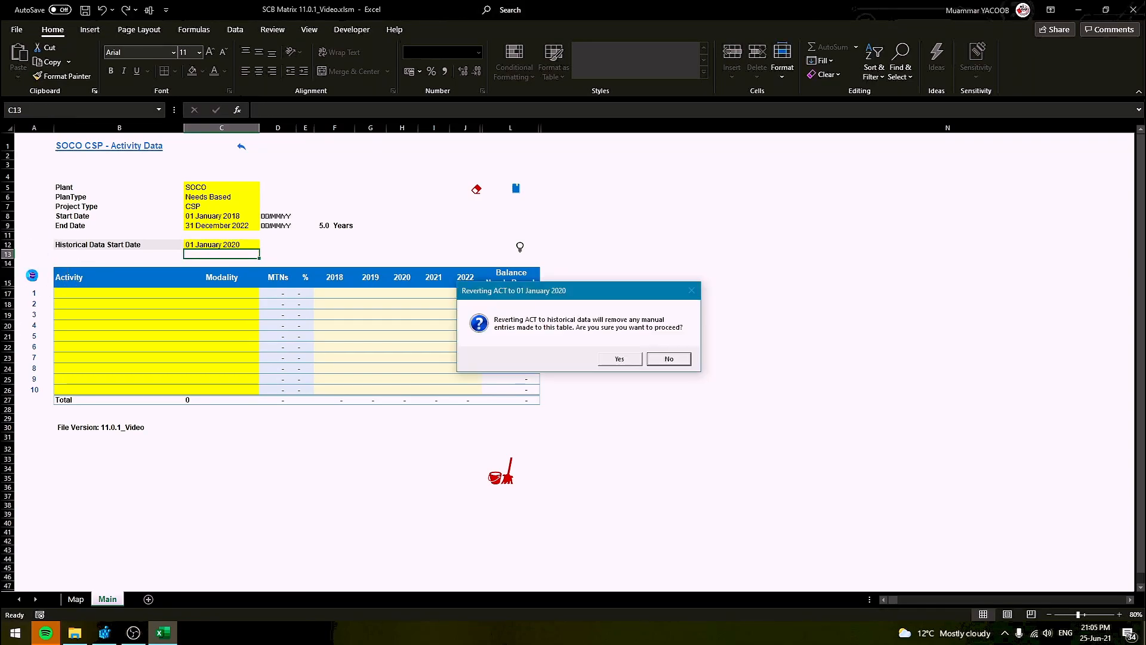
click(620, 358)
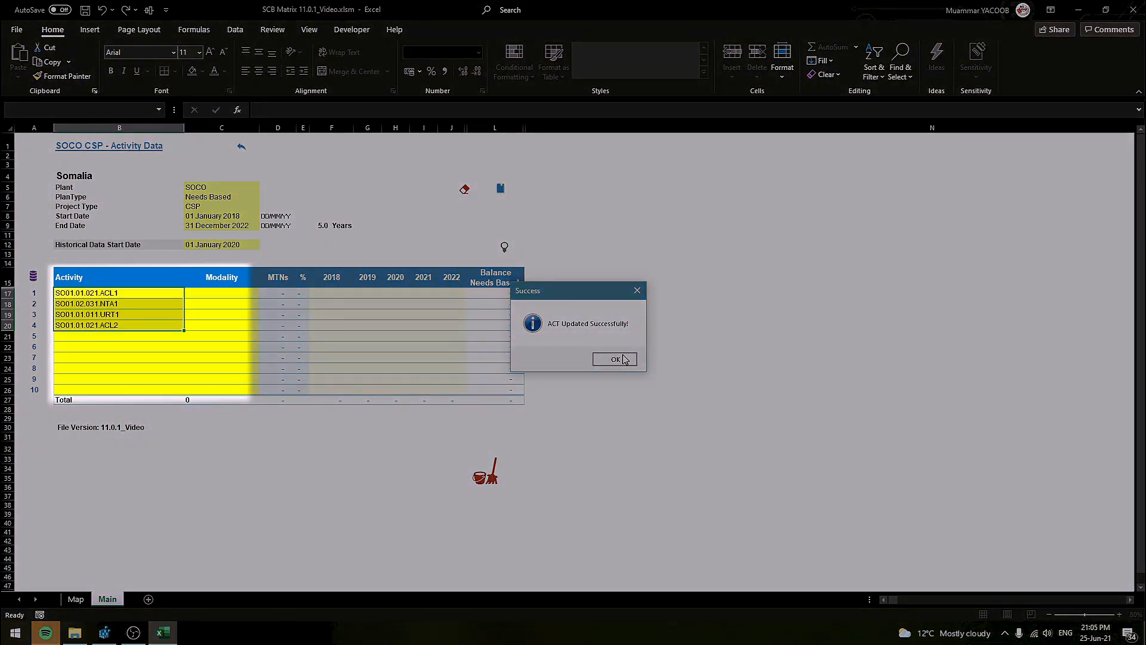
click(621, 359)
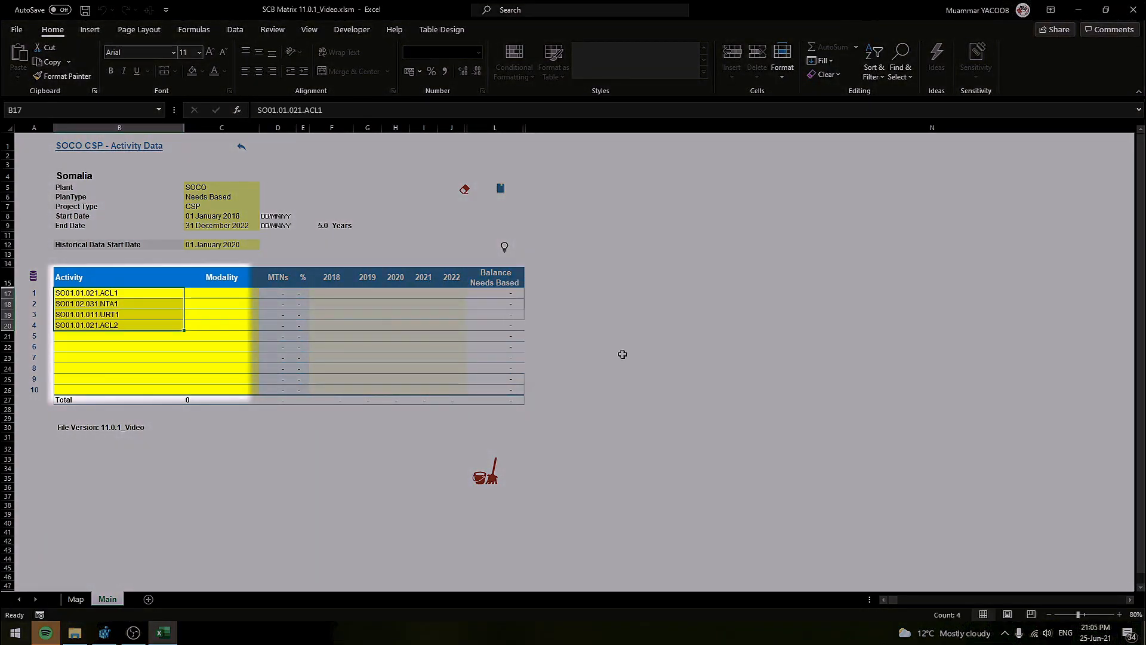
Set FT as the modality for the first three activities
click(233, 293)
key(alt+Down)
click(232, 308)
drag(221, 294, 221, 314)
key(ctrl+d)
Fill 5000 into every yearly value cell F17:J19
drag(331, 293, 443, 320)
text(5000)
key(ctrl+Return)
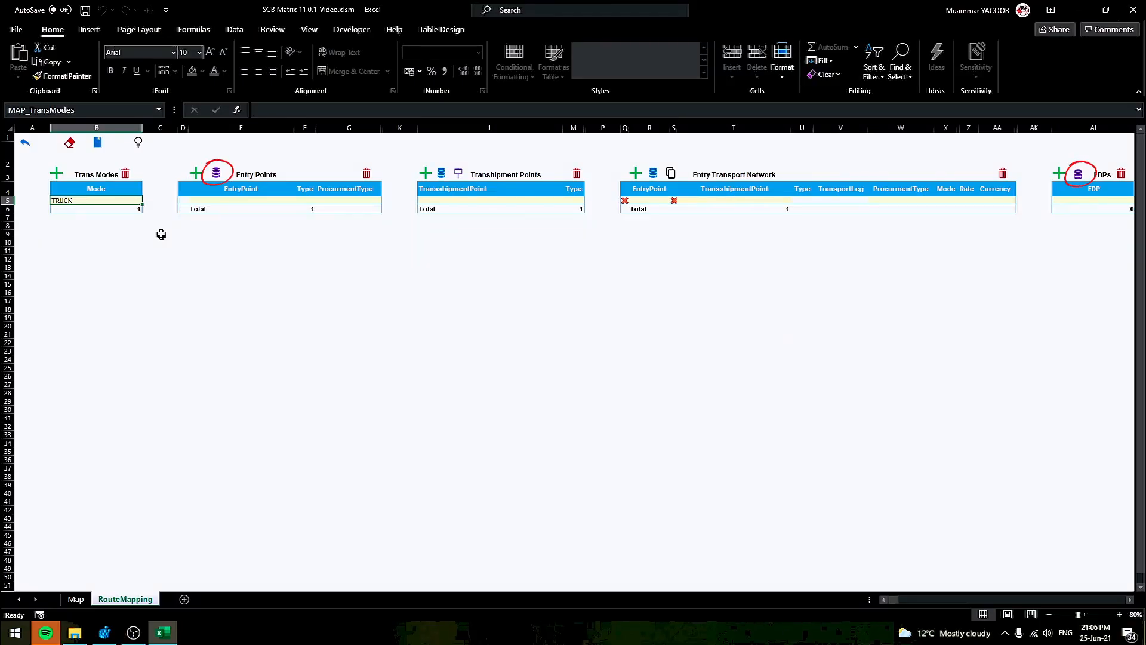
Reload Entry Points from history, test a new row's dropdowns, then delete that blank row
click(216, 172)
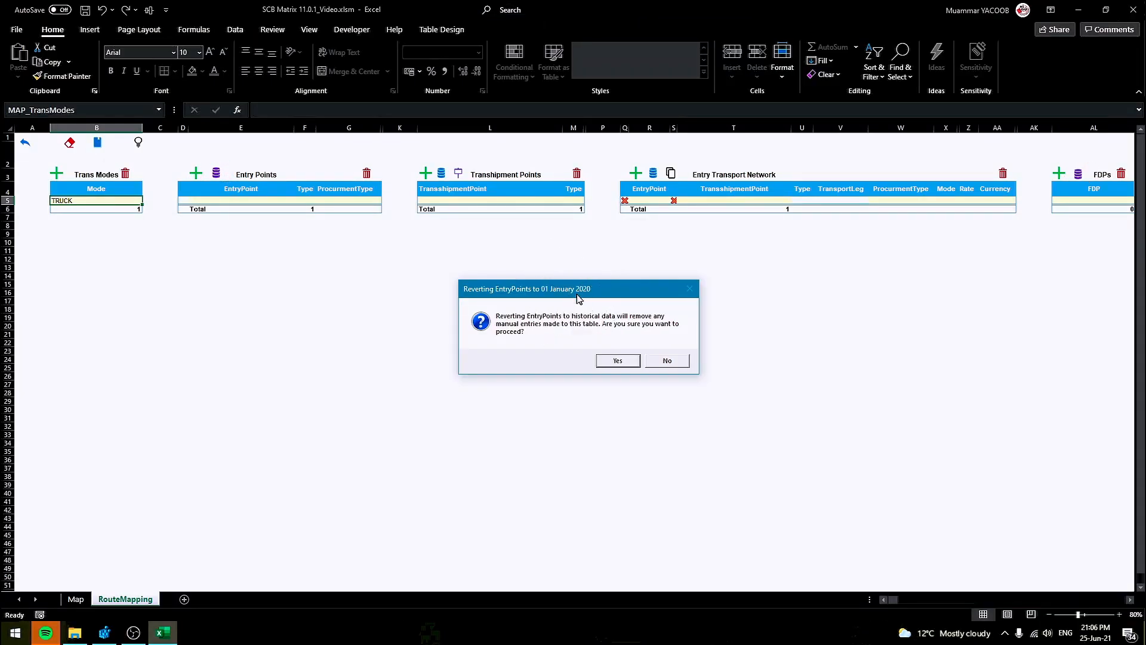
click(618, 361)
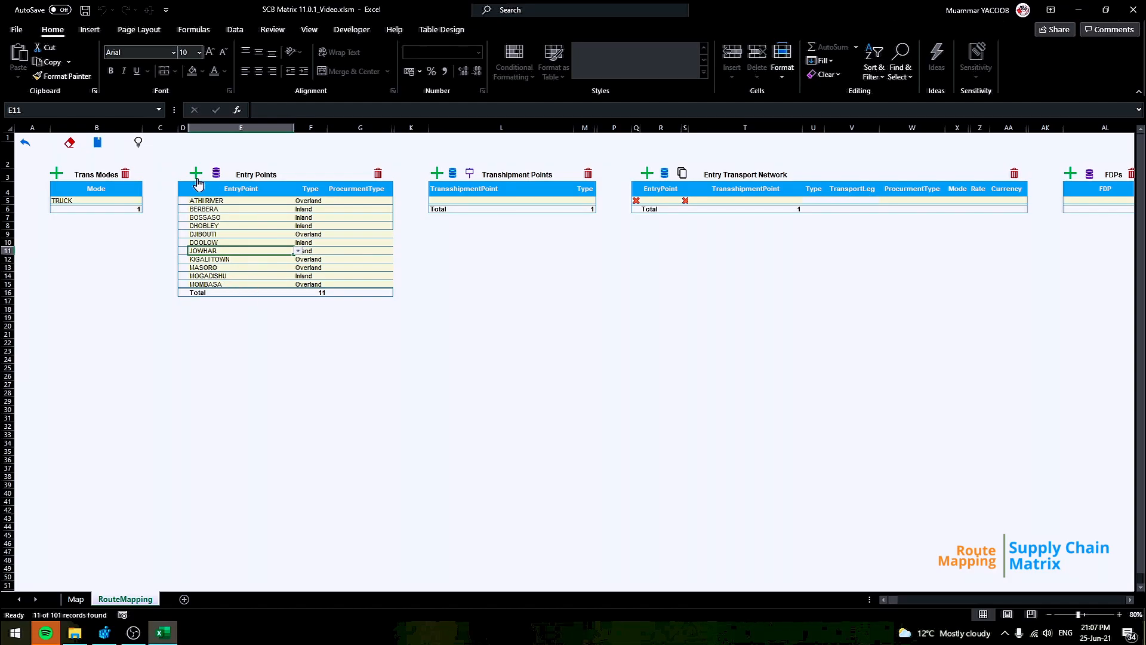
click(198, 179)
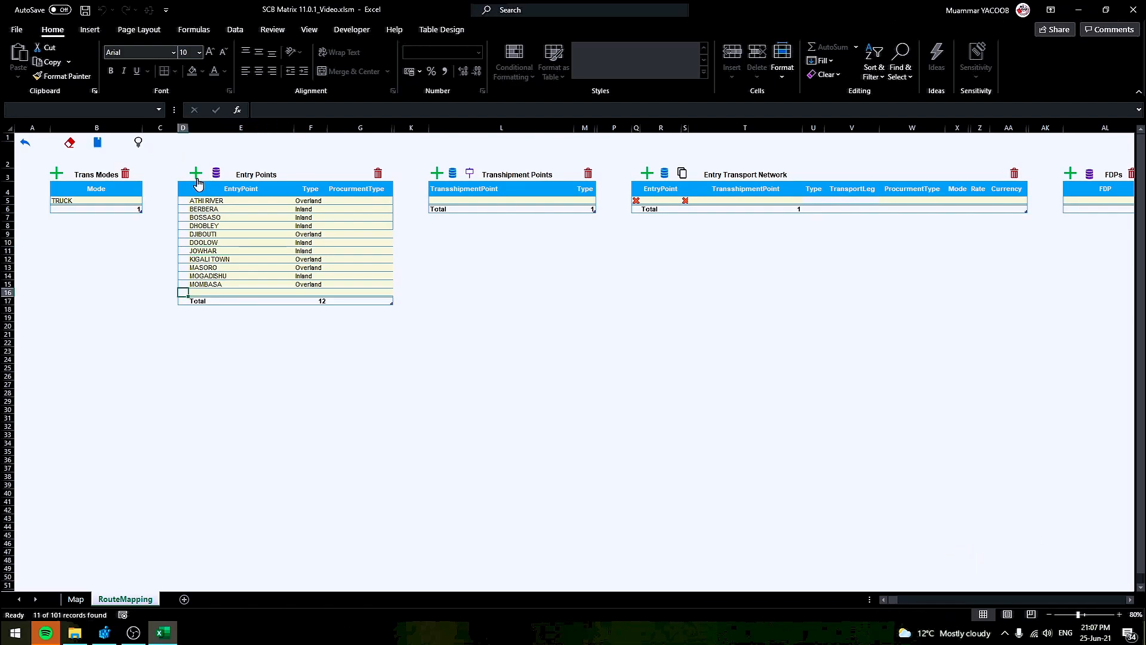
click(297, 292)
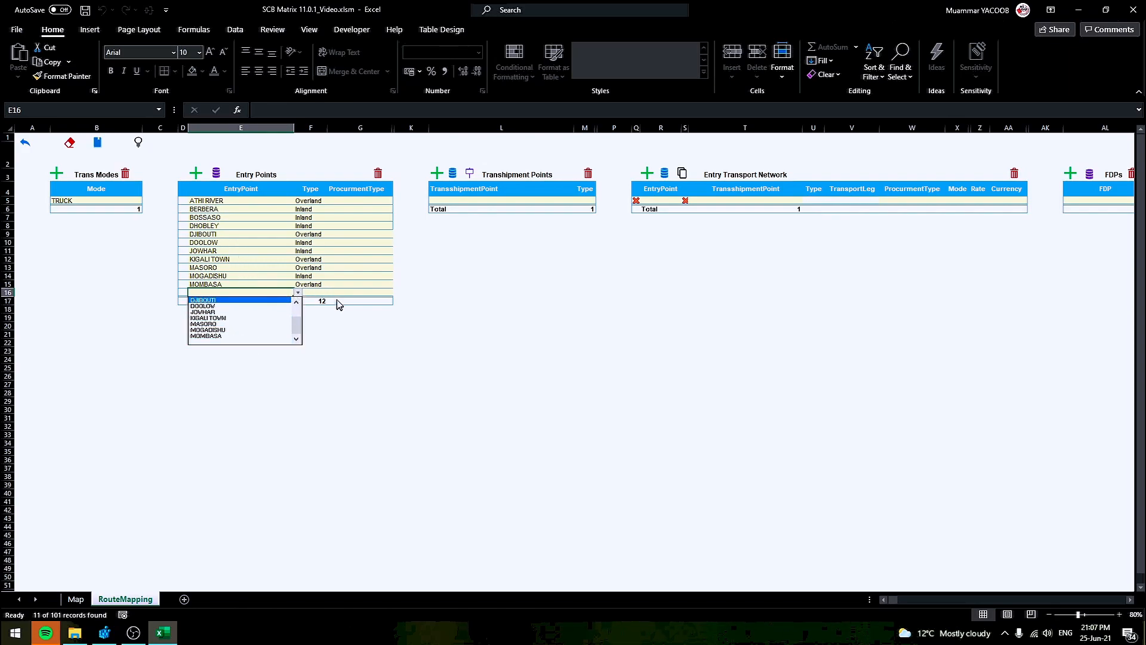
click(312, 294)
click(313, 295)
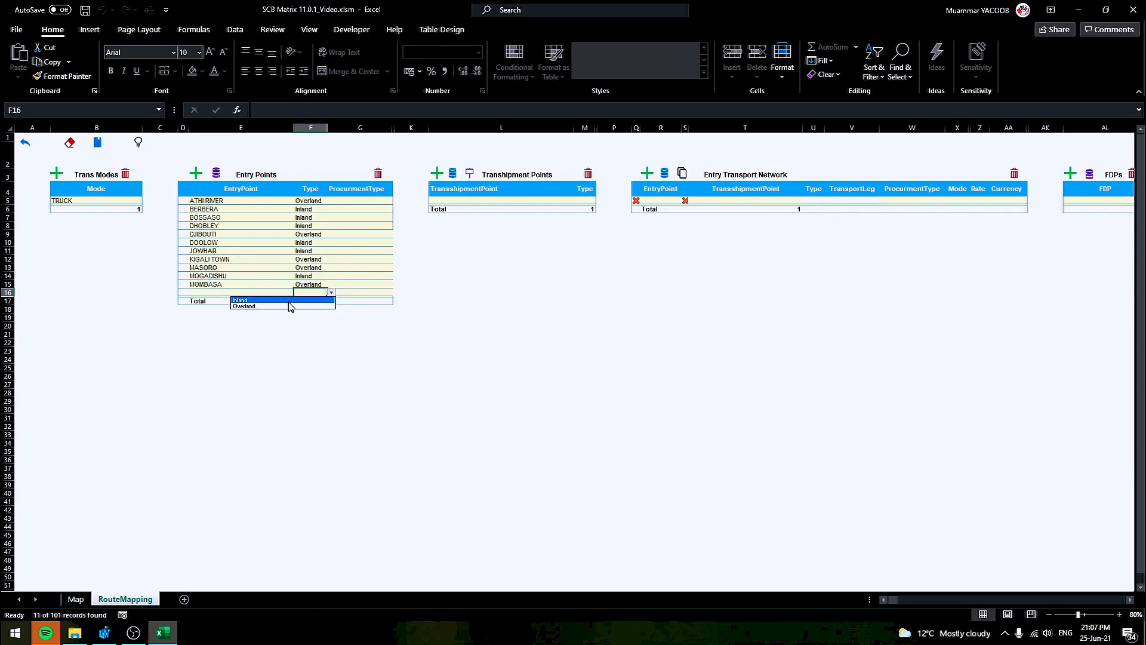
key(Escape)
click(217, 293)
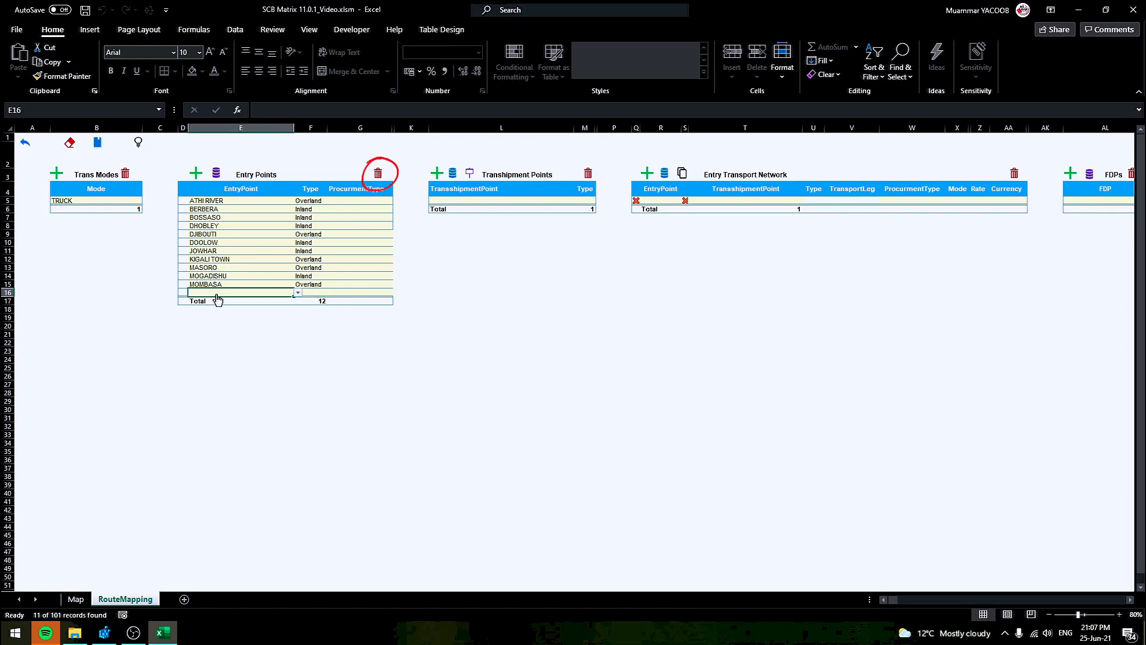
click(378, 176)
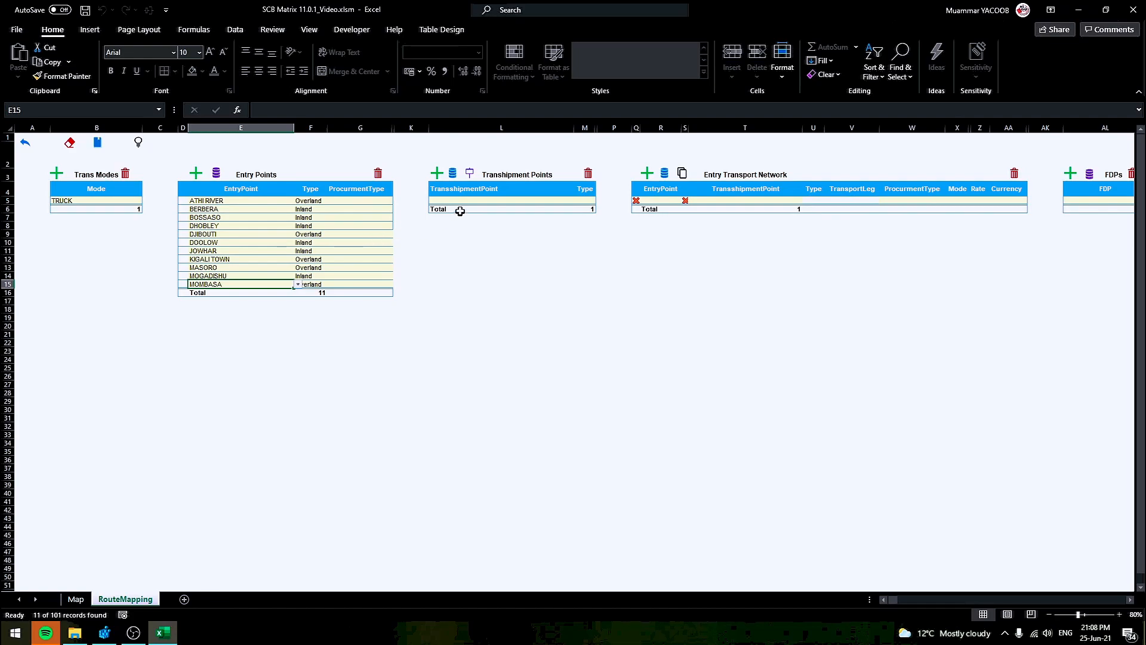
Set ATHI RIVER's procurement type to REG and open BOSSASO's choices
click(357, 202)
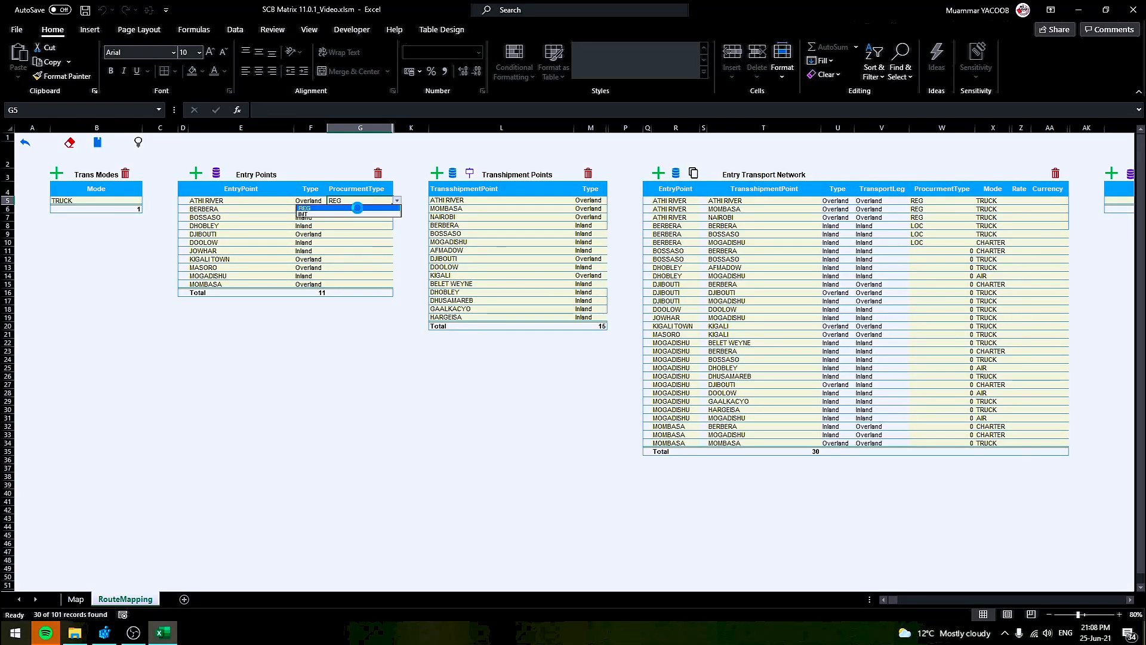
click(356, 208)
click(367, 217)
Set BOSSASO to INT and fill INT down the remaining entry points
click(358, 231)
shift+click(363, 284)
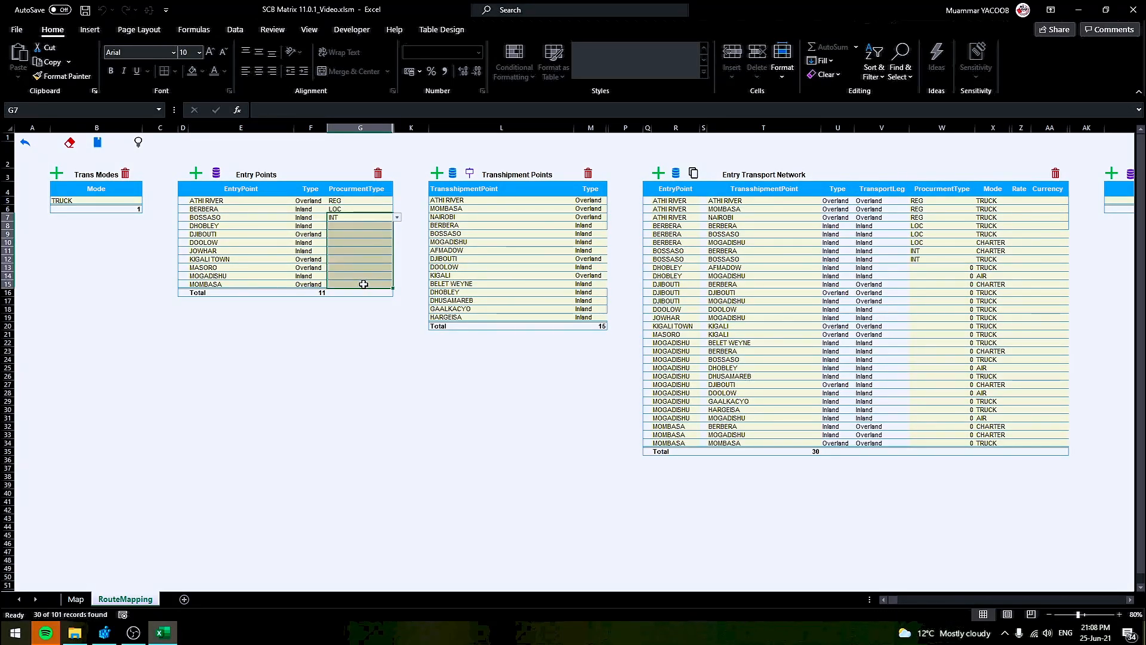
key(ctrl+d)
click(238, 234)
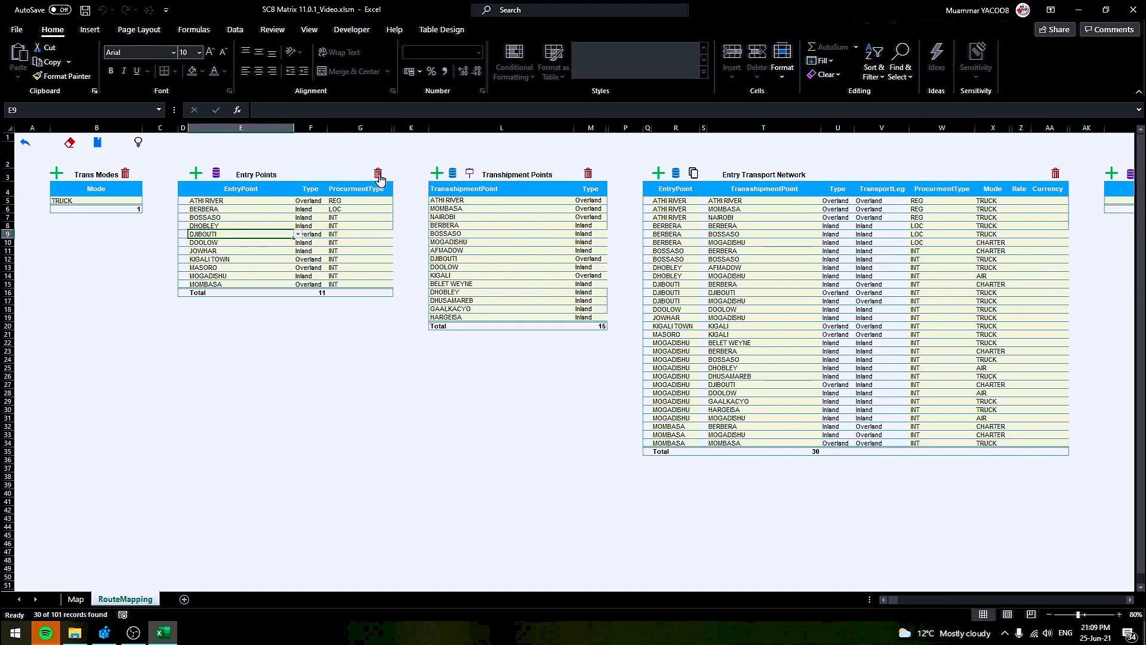
Delete the DJIBOUTI entry point and the BERBERA transhipment point
click(379, 177)
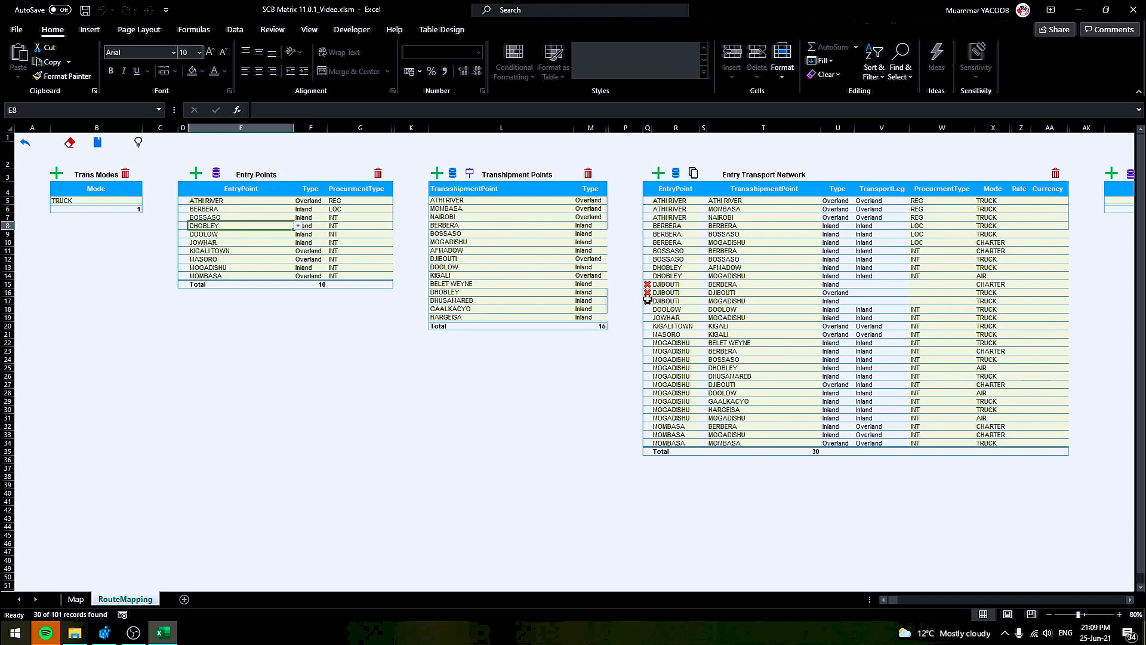
click(464, 225)
click(589, 175)
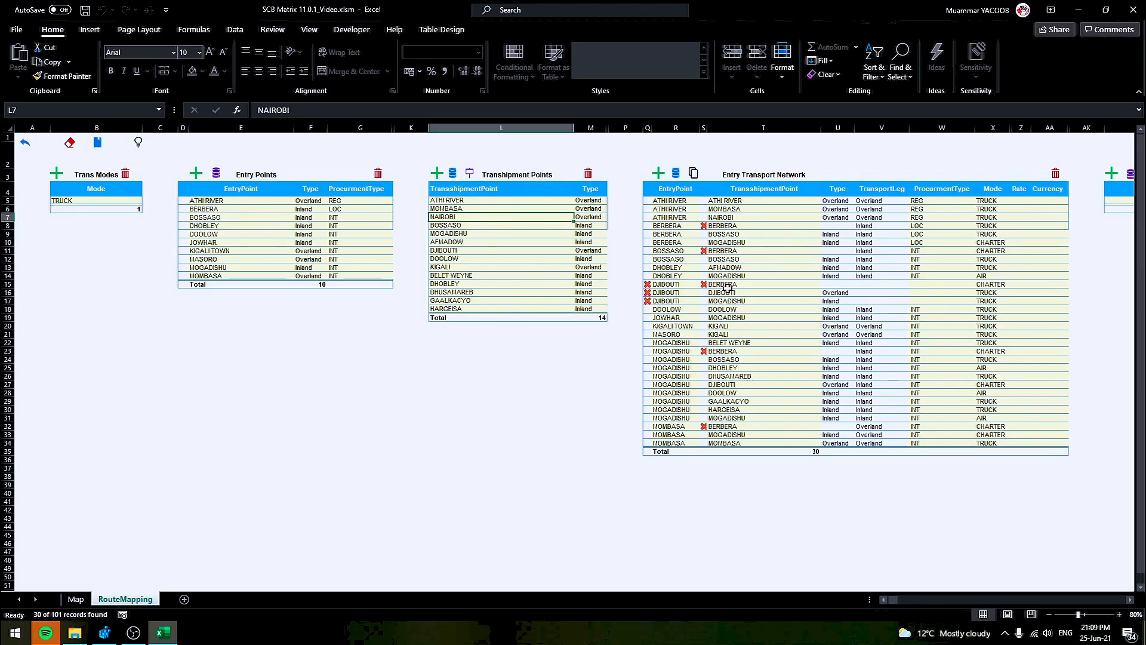
drag(895, 601, 965, 603)
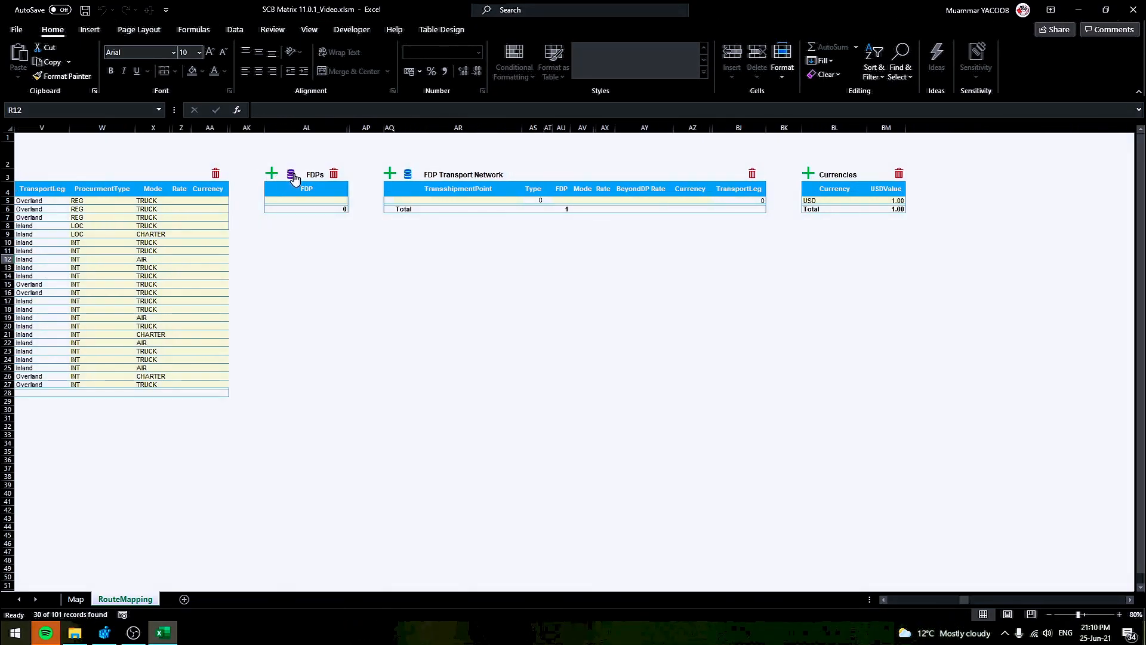
Reload the FDPs and the FDP Transport Network from historical data
click(292, 175)
click(631, 359)
click(631, 359)
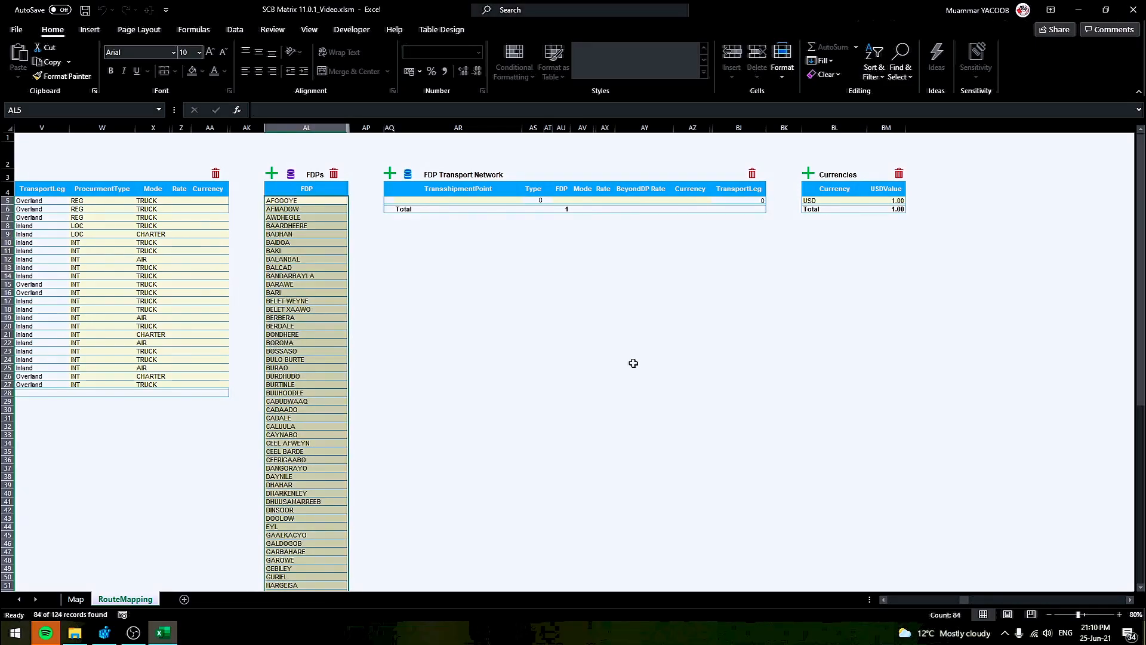
click(407, 174)
click(626, 360)
click(631, 359)
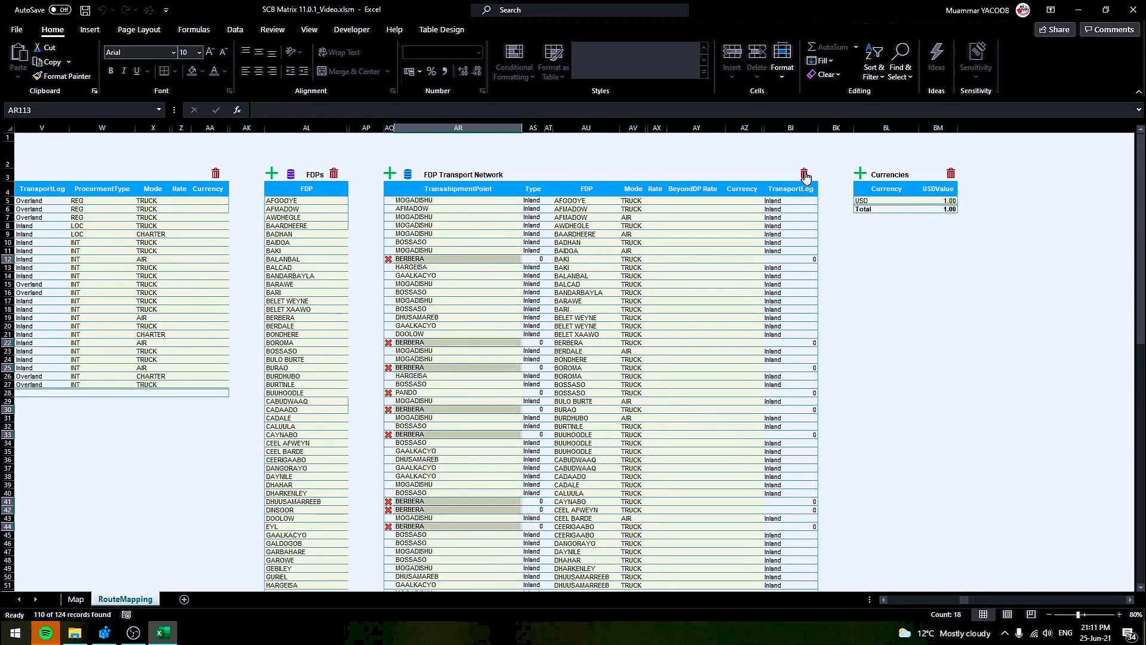
Delete BAKI from the FDPs list and its row from the FDP Transport Network
click(324, 249)
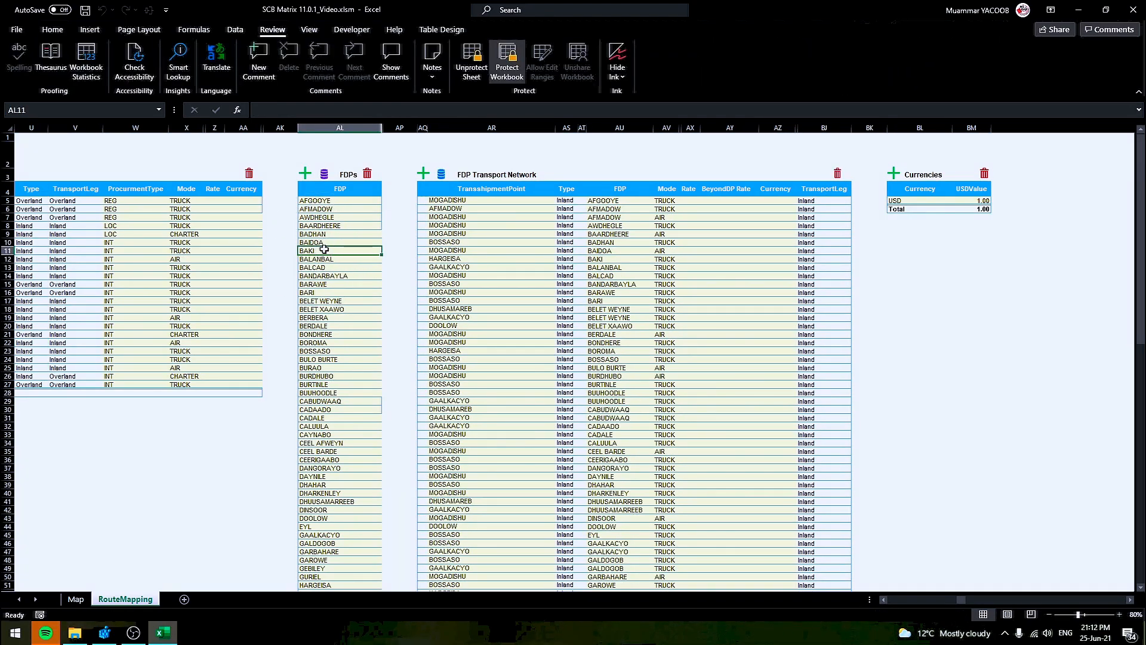
click(368, 173)
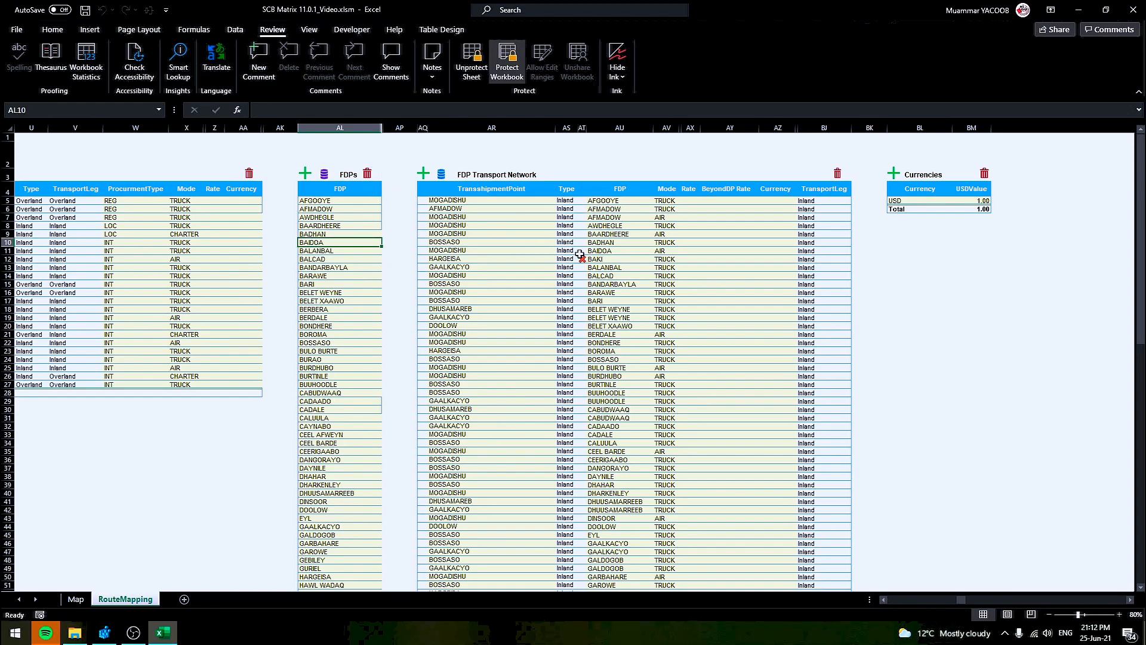
click(616, 259)
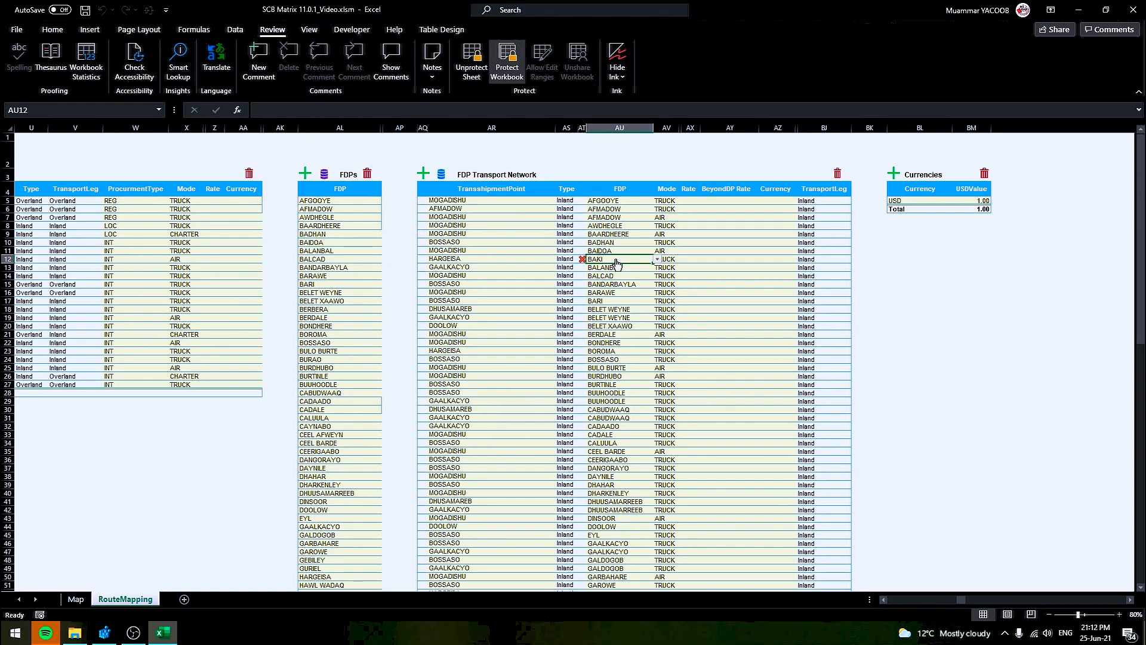
click(837, 173)
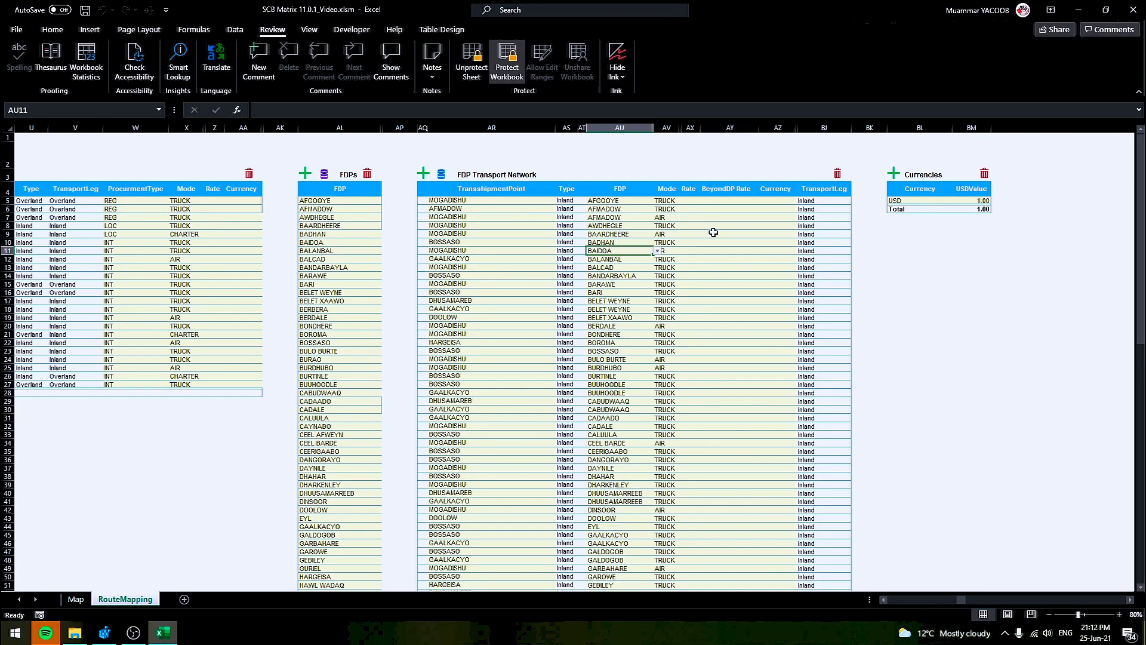
Add currency SOS with value 600 to the Currencies table
click(893, 173)
text(SOS)
key(Tab)
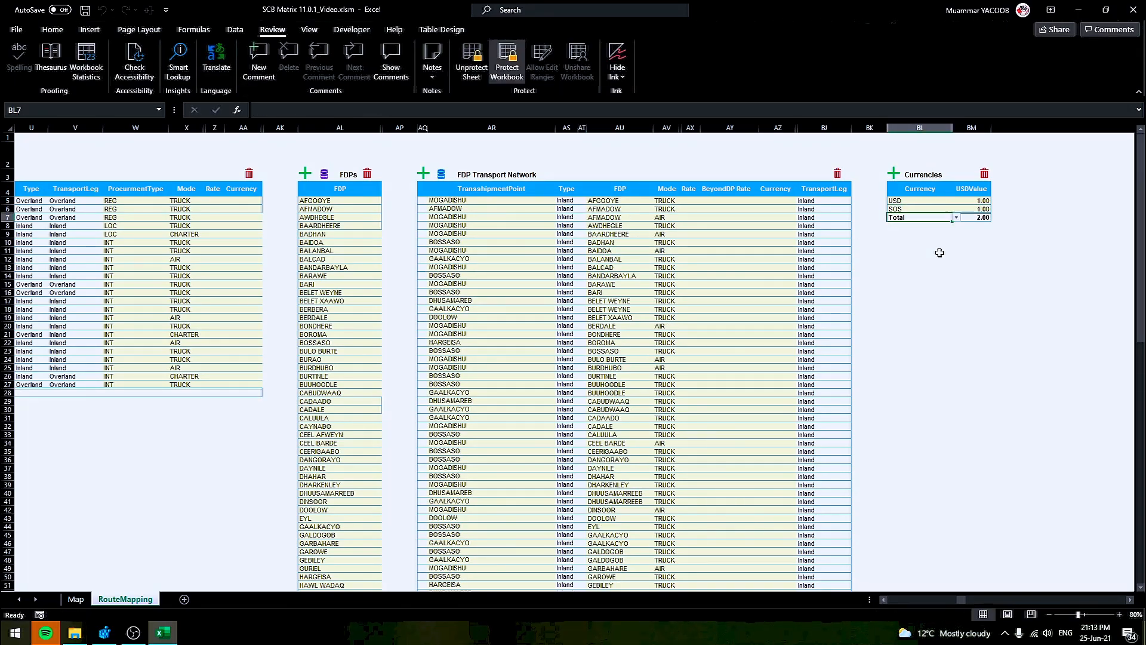
text(600)
key(Return)
Set entry network currencies to SOS, with rows 9 to 14 in USD
click(243, 200)
click(266, 200)
click(193, 214)
shift+click(235, 383)
key(ctrl+d)
click(238, 234)
click(234, 242)
drag(235, 234, 233, 274)
key(ctrl+d)
Fill 20000 into the entry network's whole Rate column
drag(209, 200, 210, 384)
text(20000)
key(ctrl+Return)
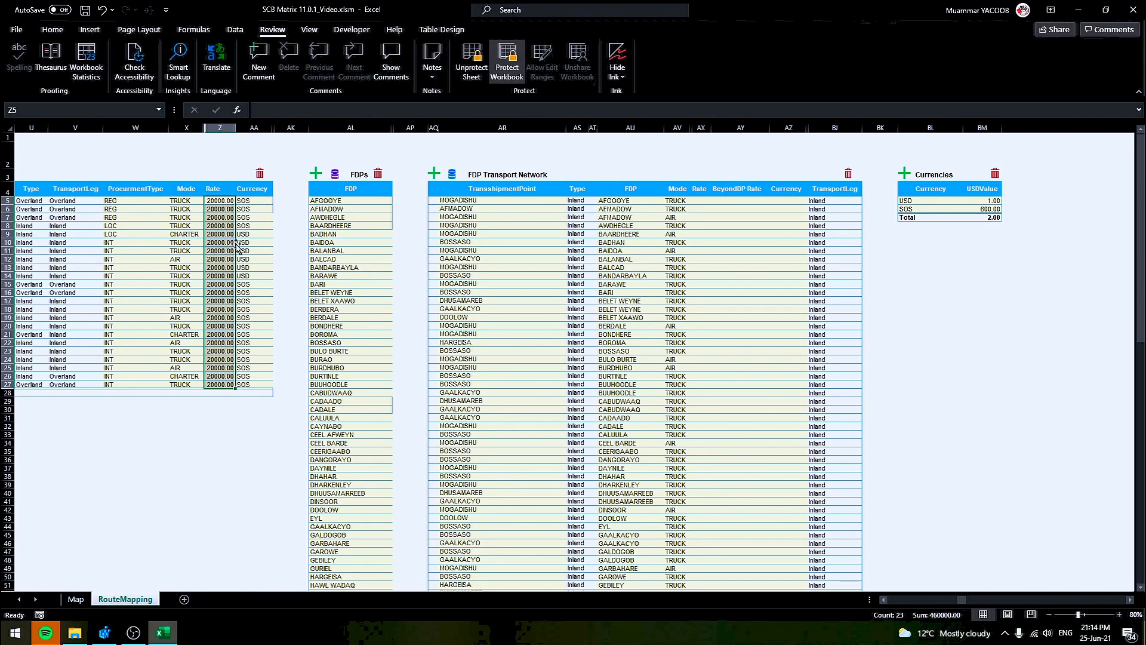
drag(224, 242, 222, 264)
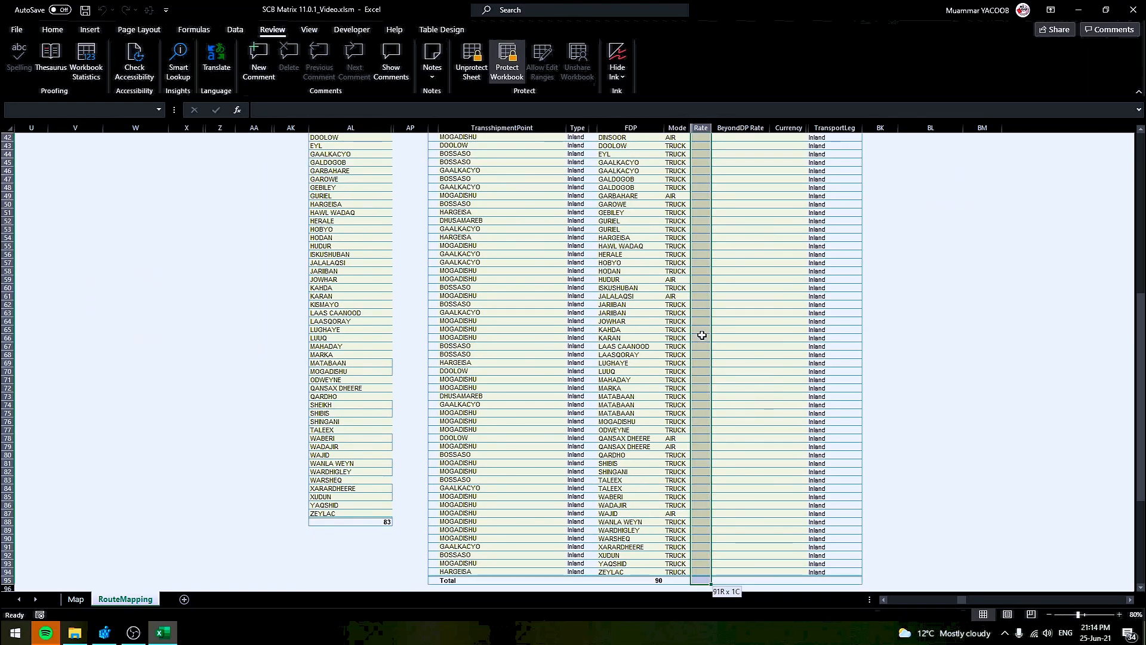
scroll(700, 332, up, 5)
Fill 12 into all BeyondDP Rate cells of the FDP Transport Network
click(753, 141)
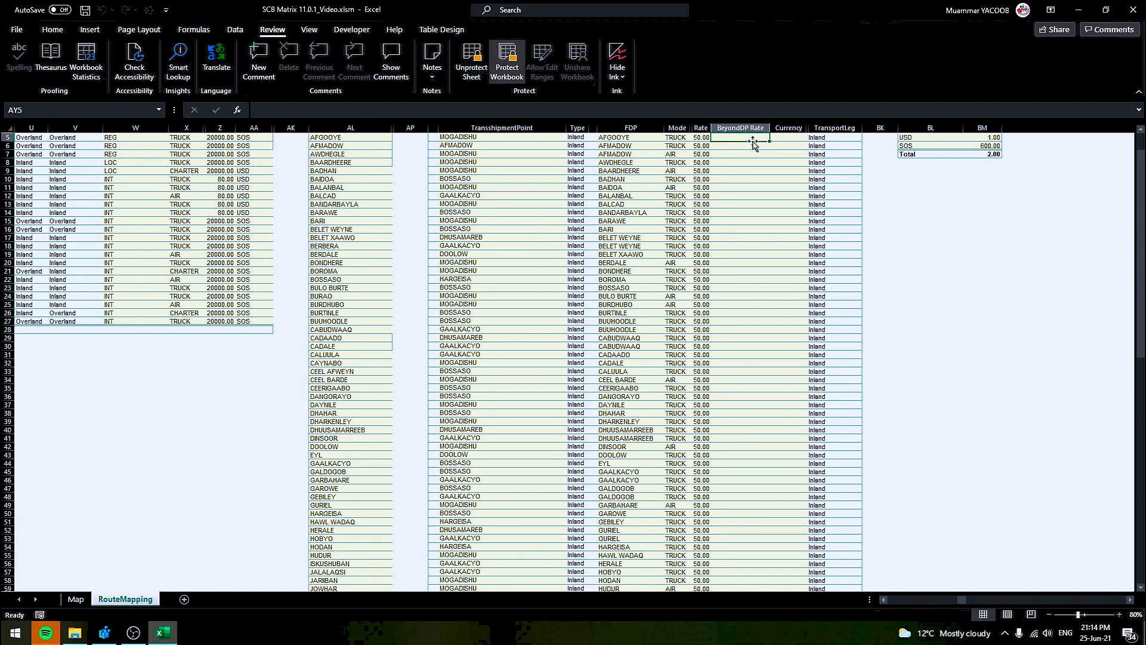
key(ctrl+Up)
key(Down)
key(ctrl+shift+Down)
key(shift+Up)
text(12)
key(ctrl+Return)
Set USD as the currency for every FDP route
click(806, 147)
key(ctrl+Up)
key(Down)
click(812, 153)
click(790, 161)
key(ctrl+shift+Down)
key(shift+Up)
key(ctrl+d)
Check the BADHAN route's transport mode choices, leaving the mode unchanged
scroll(698, 317, up, 14)
click(790, 242)
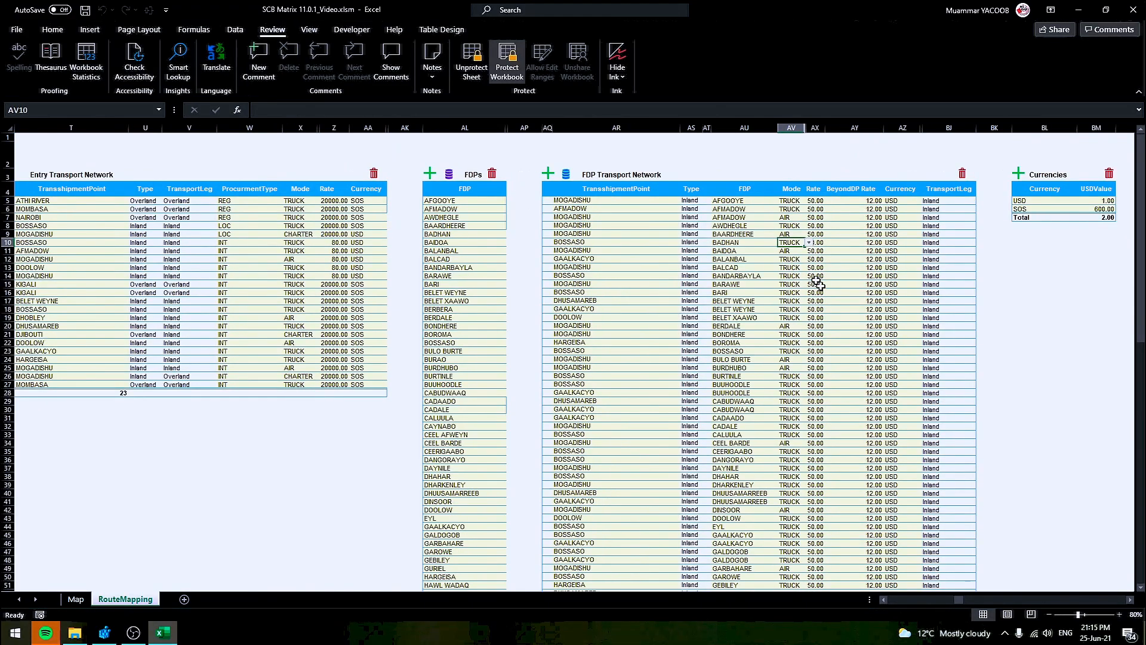
click(809, 242)
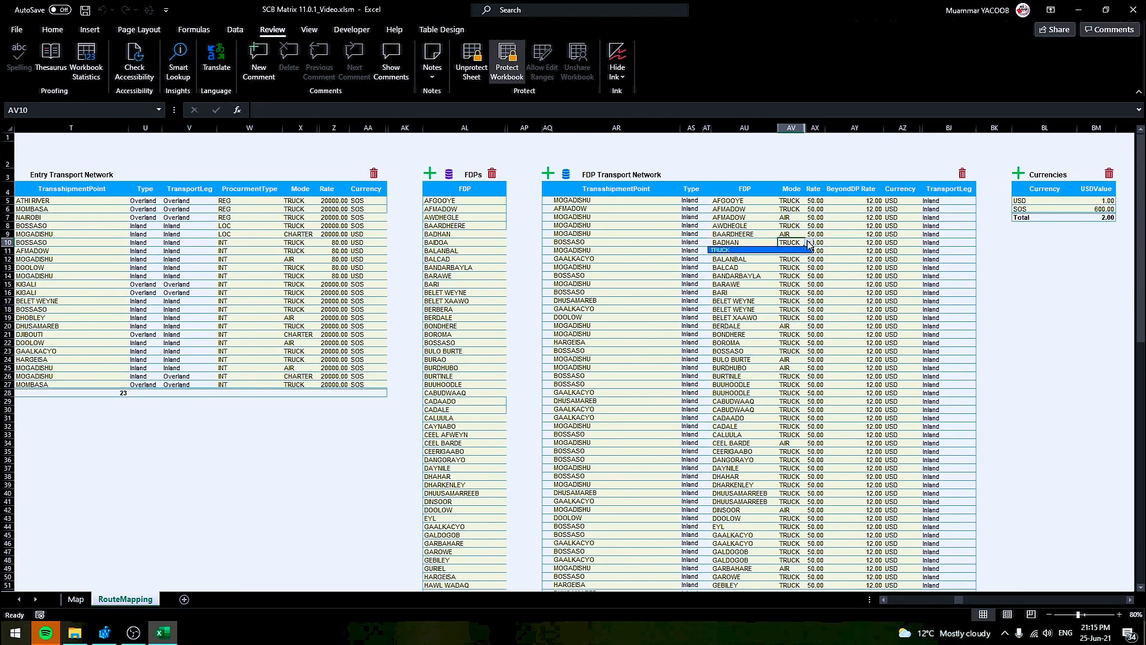
click(949, 603)
drag(960, 599, 888, 600)
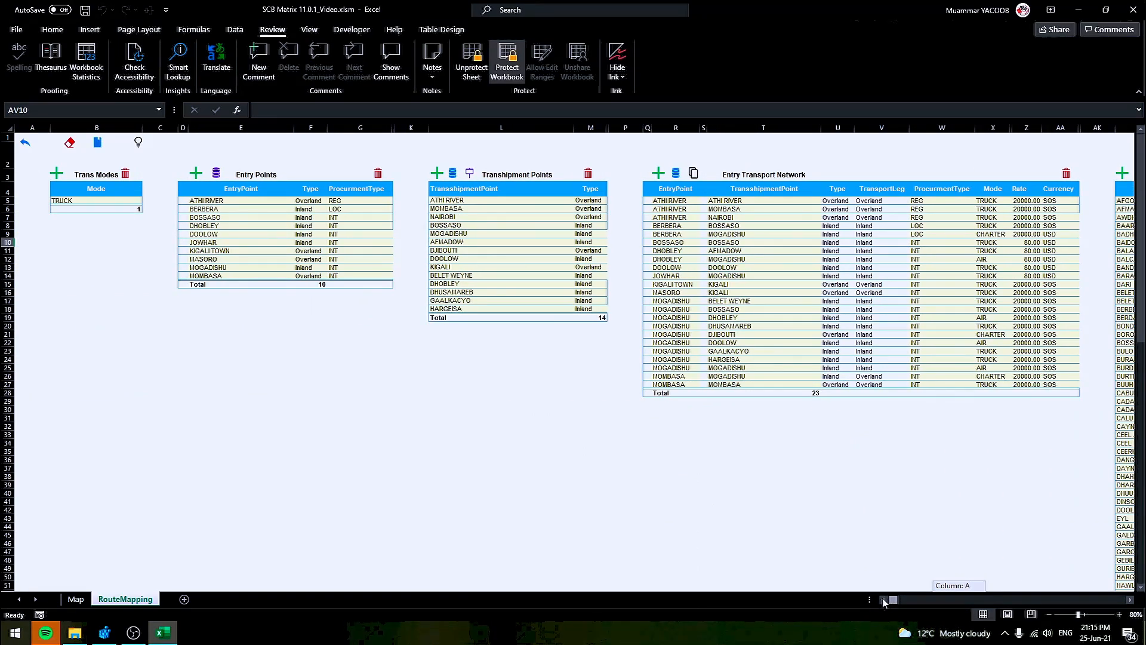
Add BOAT mode, assign it to ATHI RIVER–MOMBASA, and add DP Direct as an Inland transhipment point
click(56, 173)
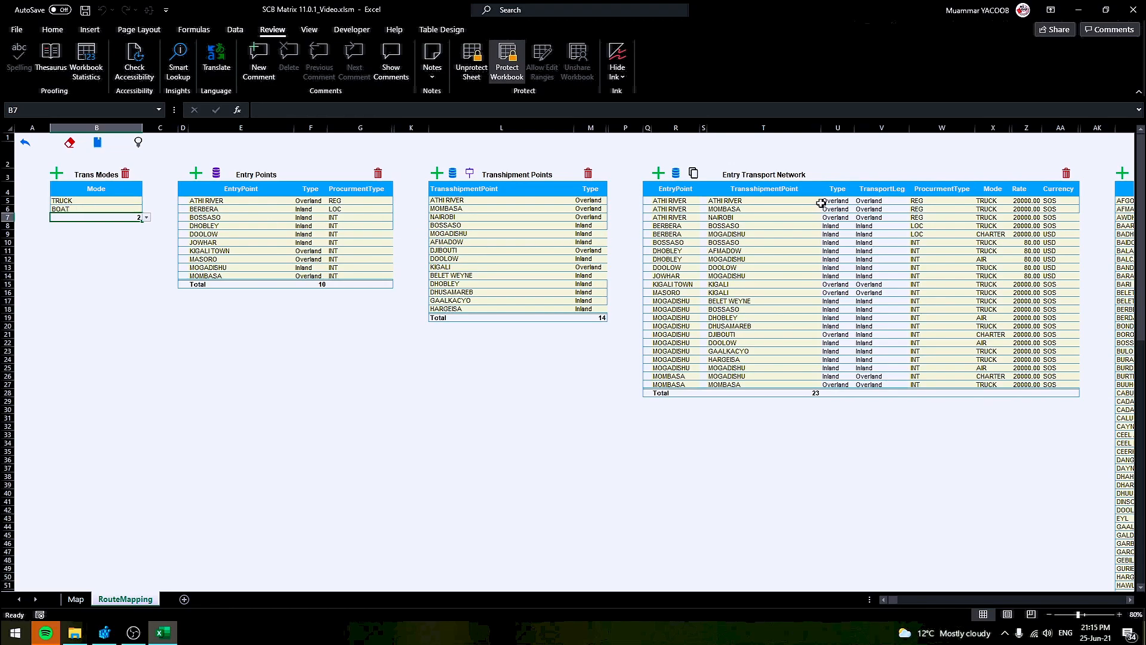
click(1003, 207)
click(1015, 208)
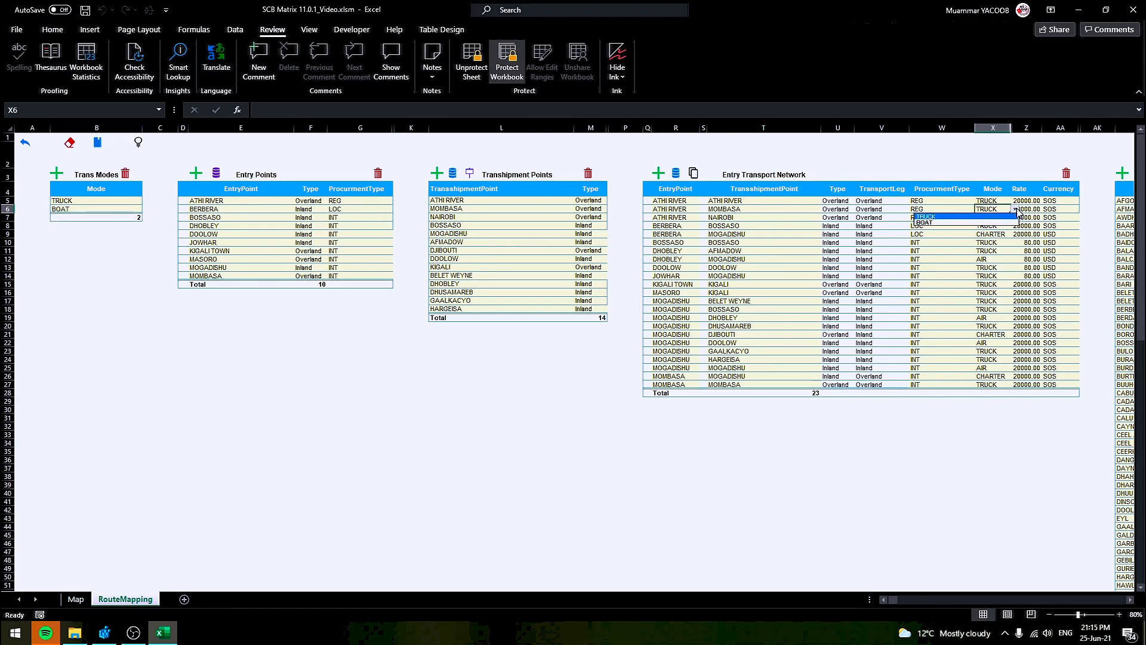
click(940, 223)
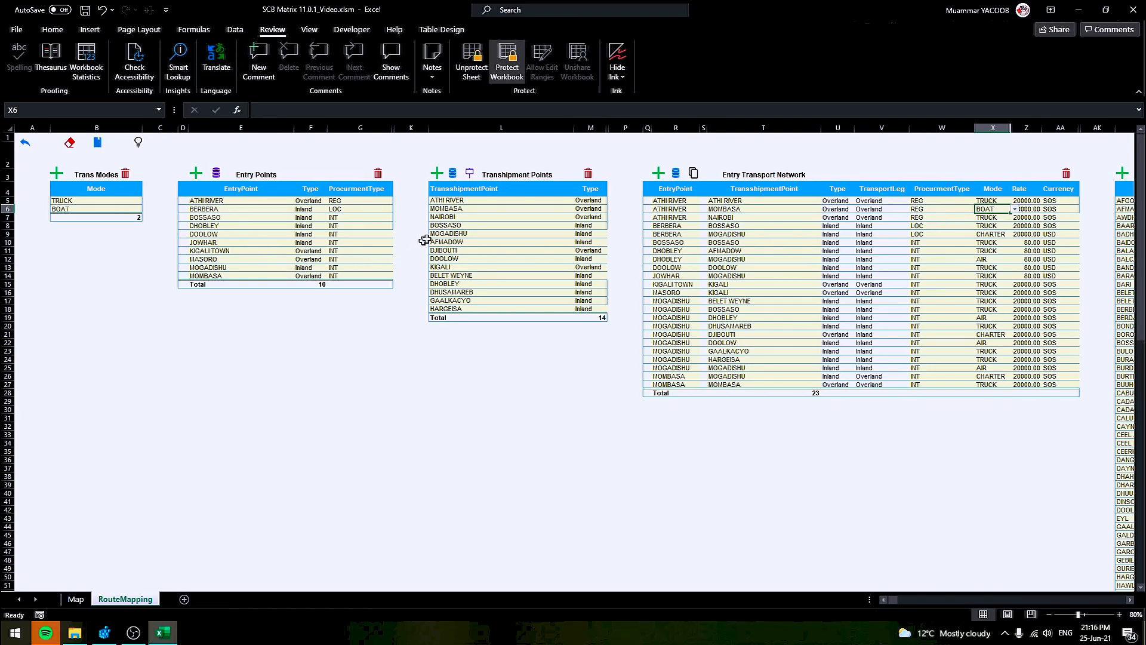
click(471, 177)
click(471, 177)
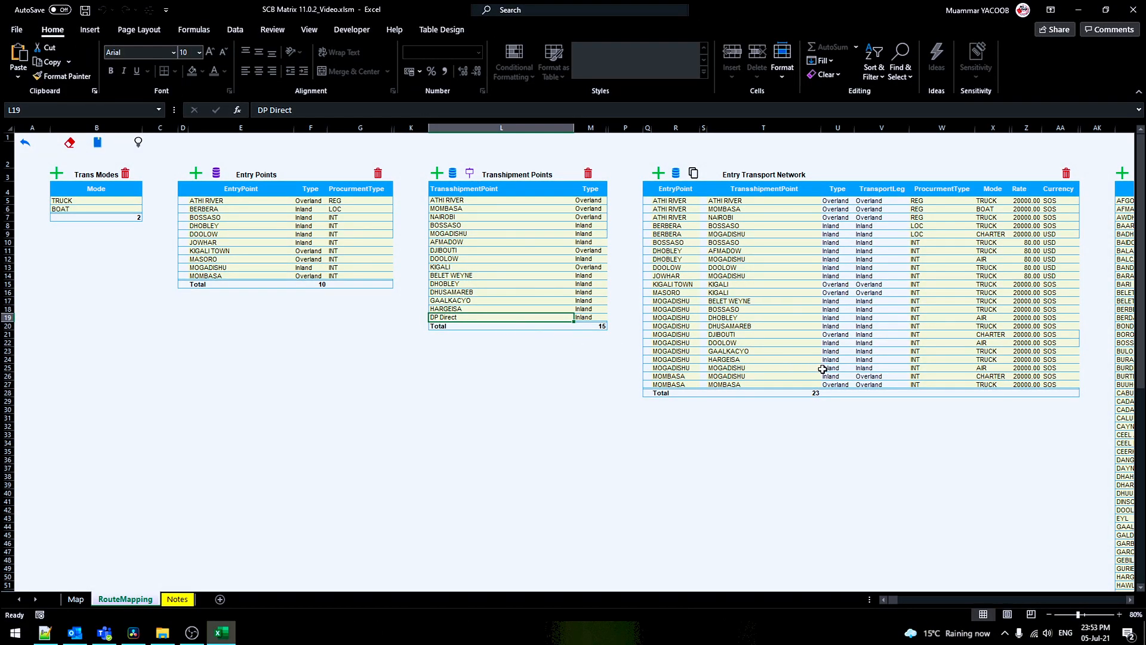
Set DP Direct as the transhipment point of the last MOMBASA entry route
click(813, 385)
click(824, 385)
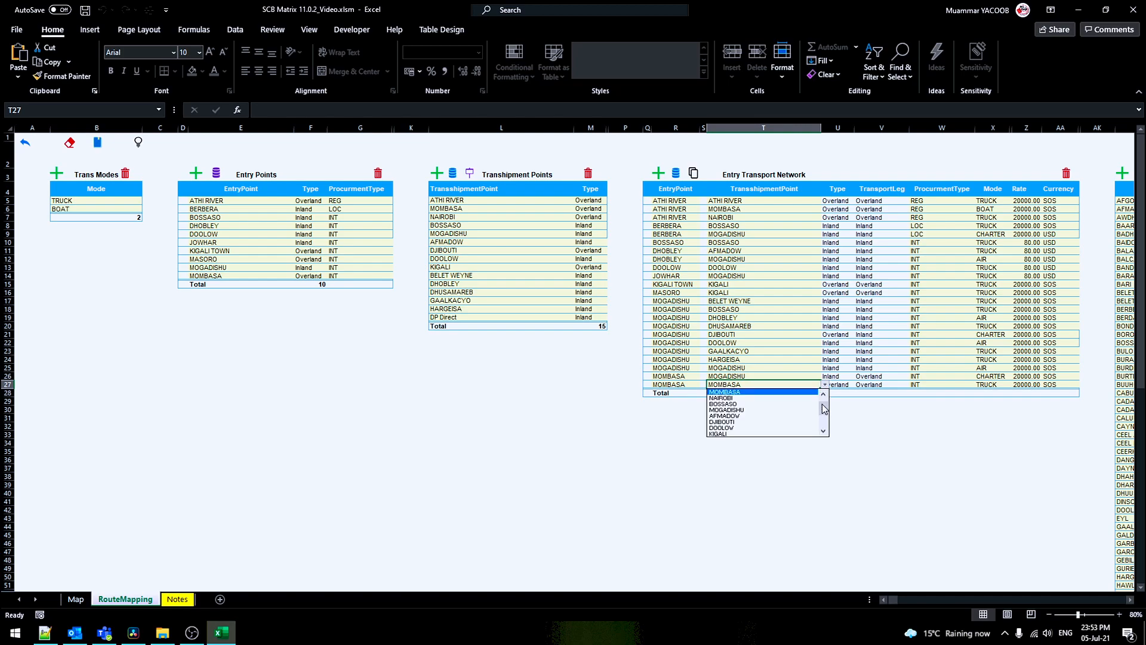
drag(825, 412, 818, 430)
click(728, 433)
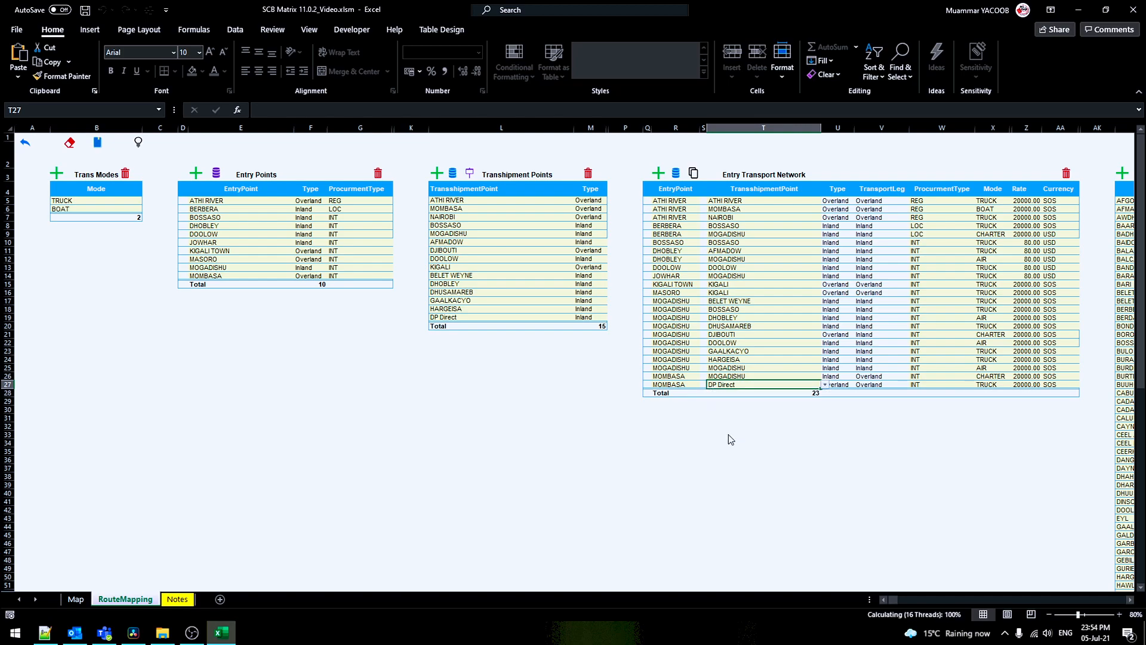
Switch the GAALKACYO FDP route's source to MOMBASA - DP Direct and add the Notes sheet
scroll(1130, 601, right, 6)
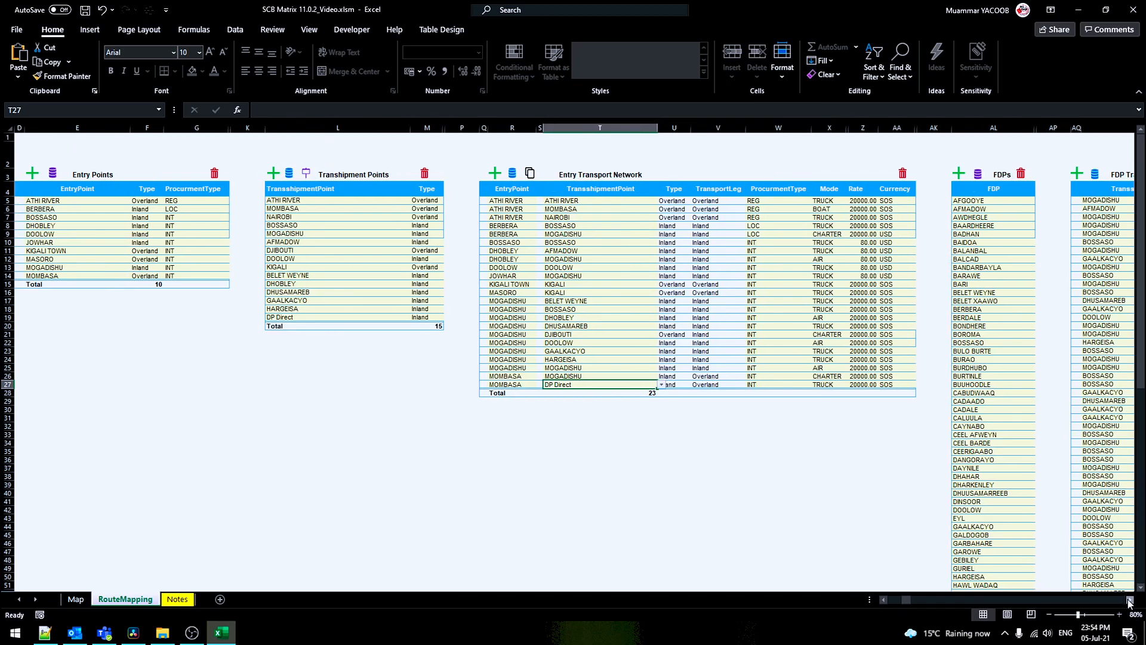
click(1030, 262)
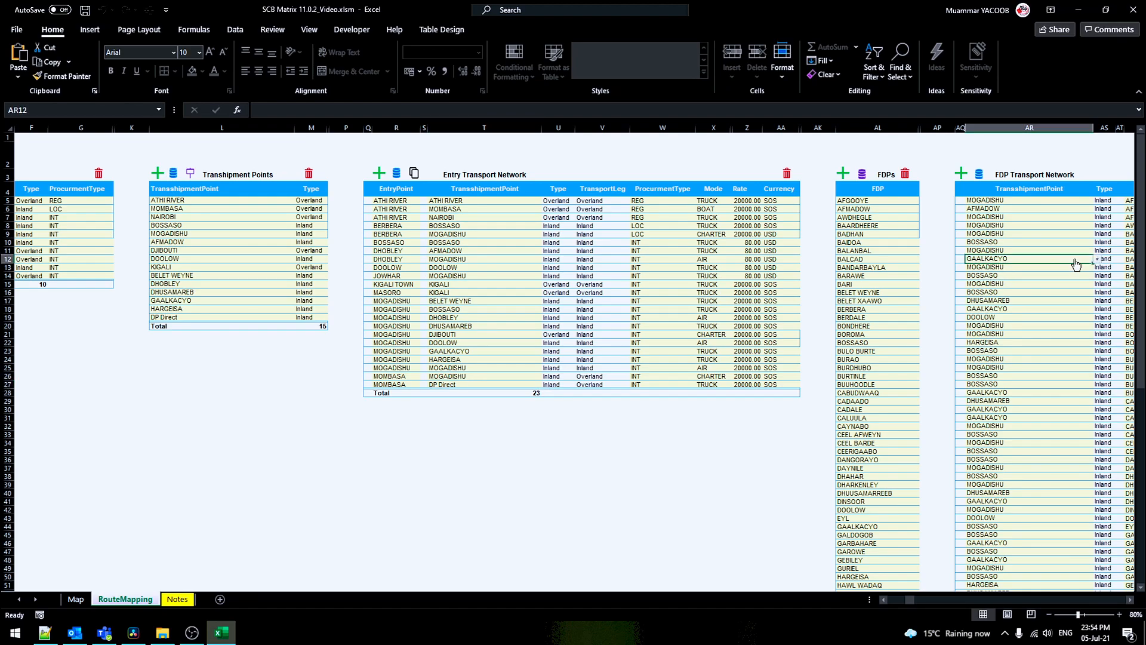
click(1097, 258)
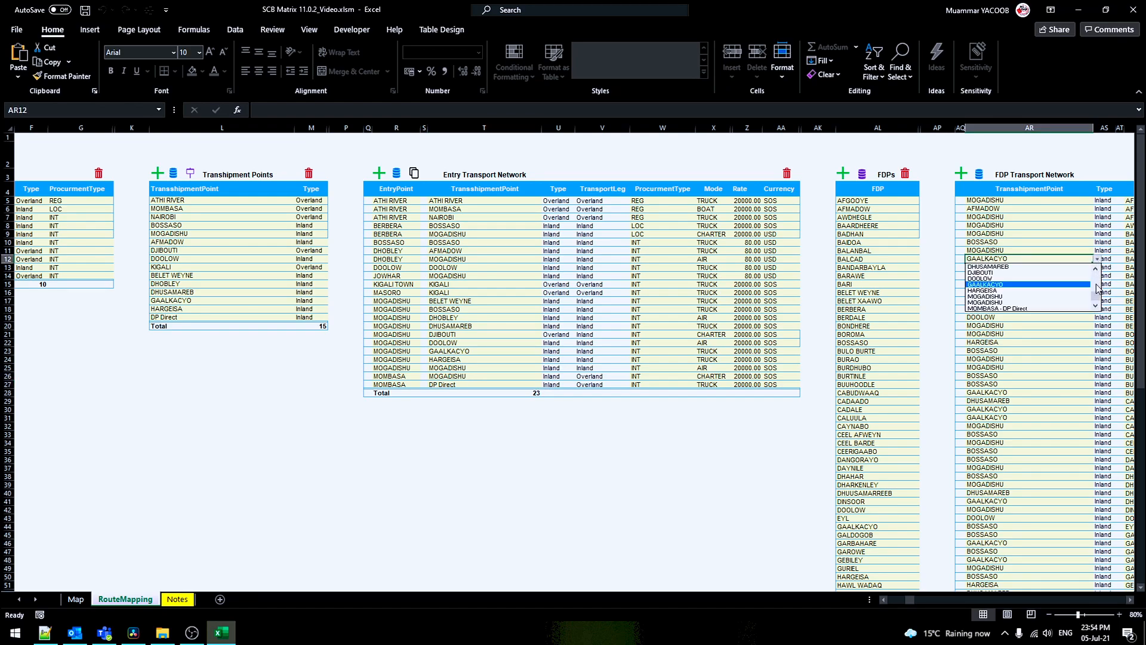
click(1037, 309)
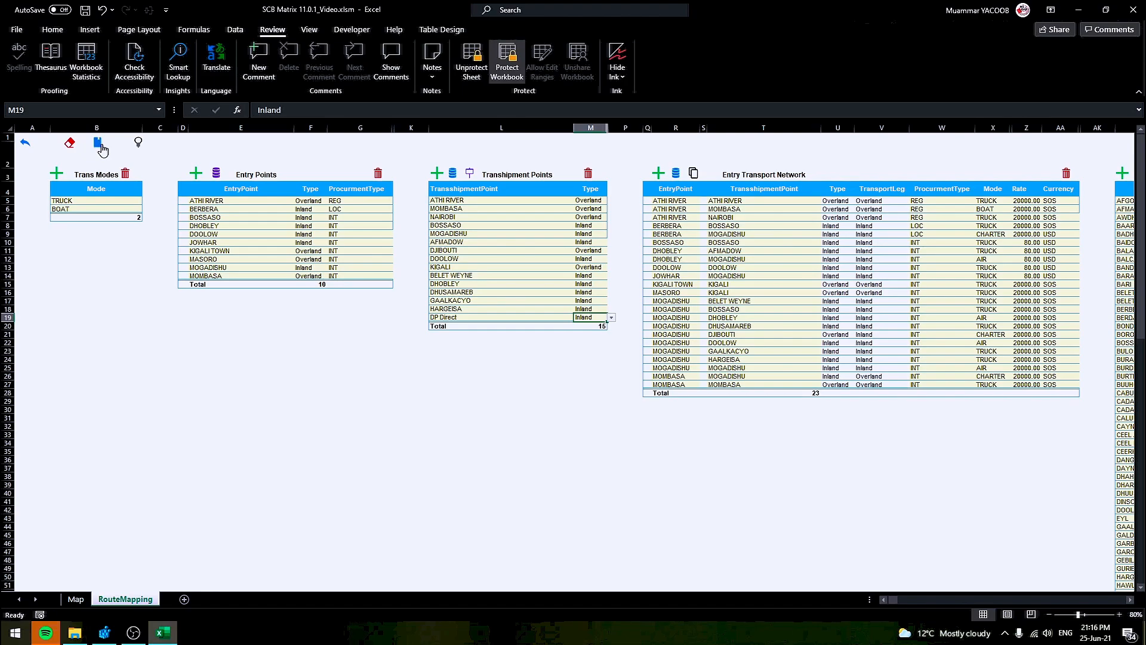
click(99, 144)
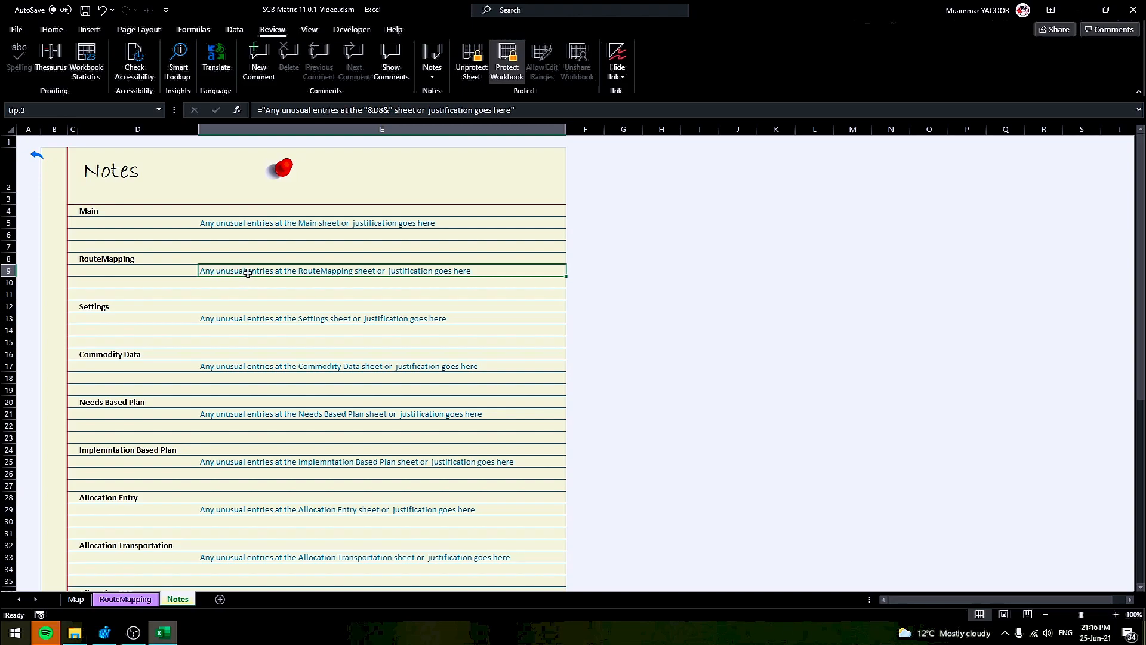
click(45, 160)
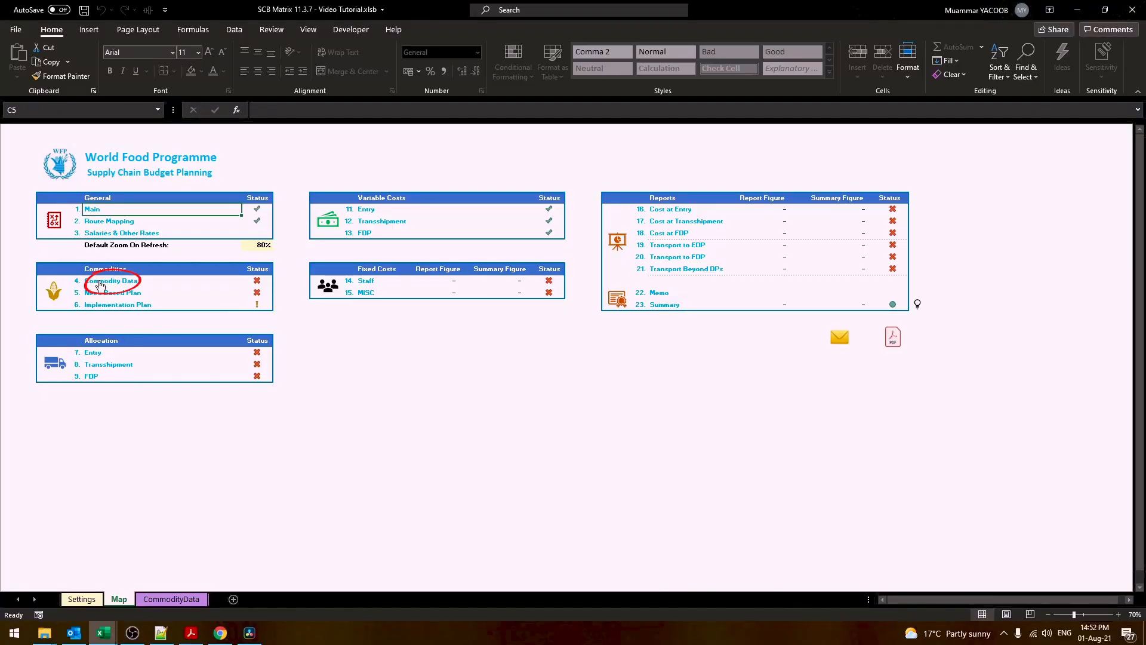
Paste Carton, Bags, Container, Container as package types in B5:B8 and delete unused commodity rows A9:A13
click(100, 285)
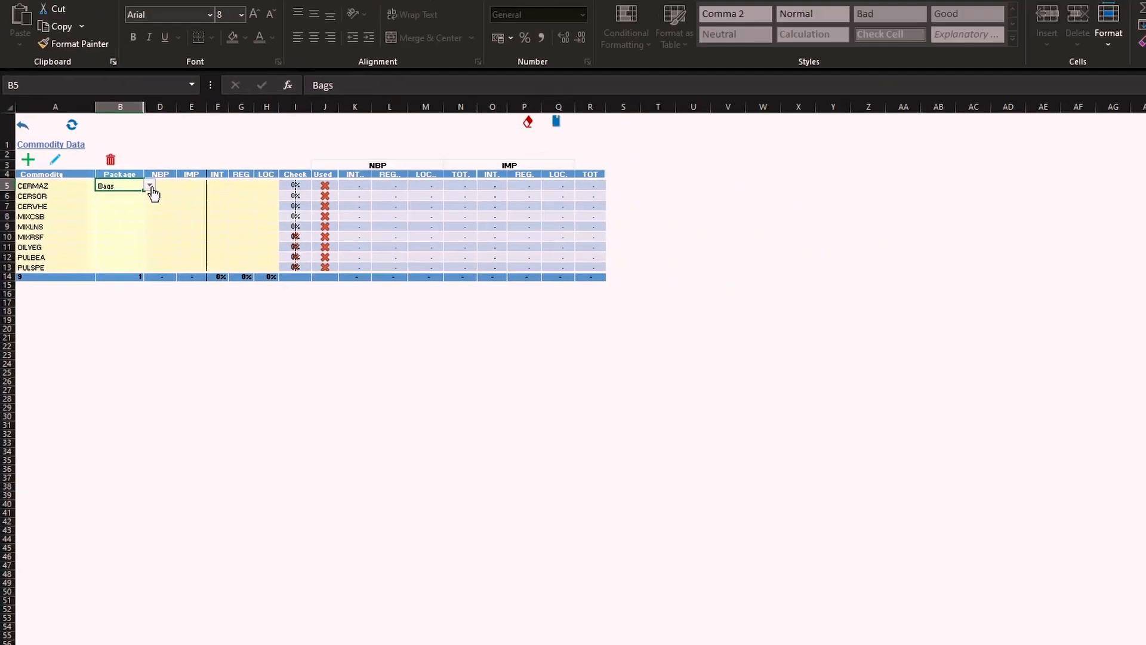
click(242, 163)
click(46, 172)
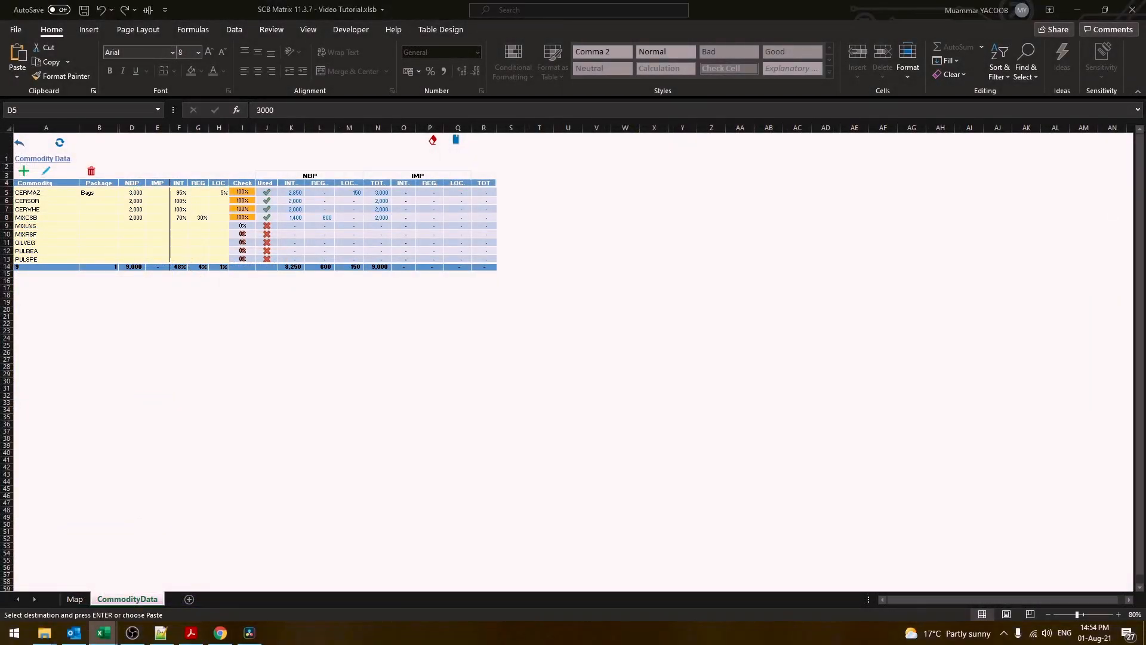
click(100, 191)
text(Carton Bags Container Container)
drag(44, 228, 51, 258)
click(91, 173)
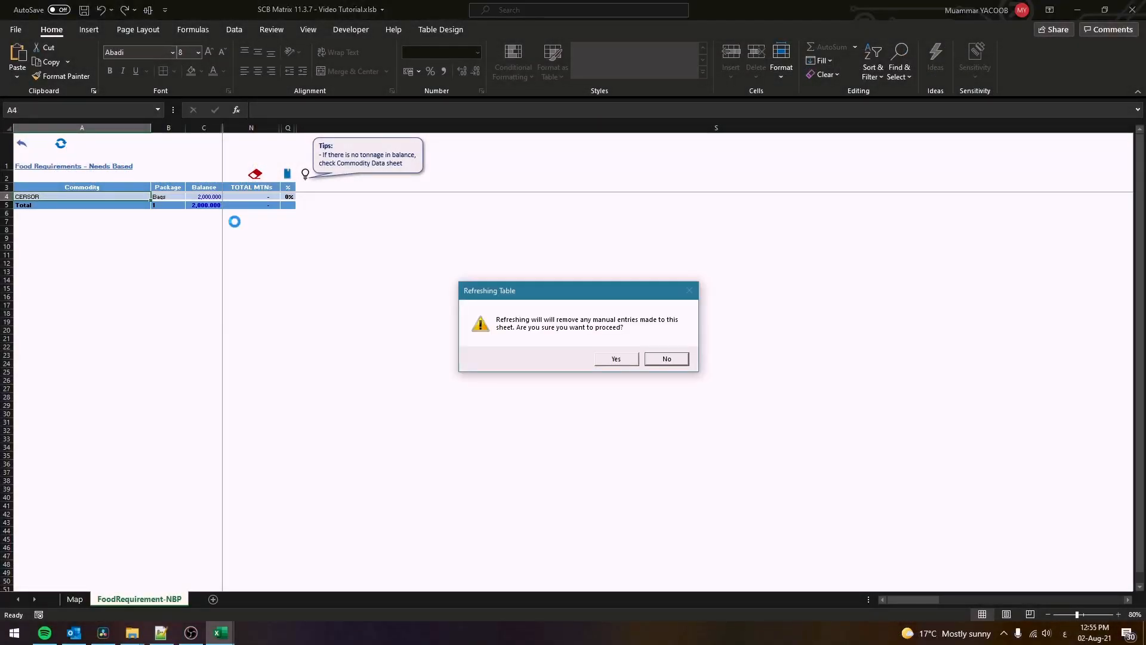
Refresh the needs-based requirements table and paste its quantities
click(630, 360)
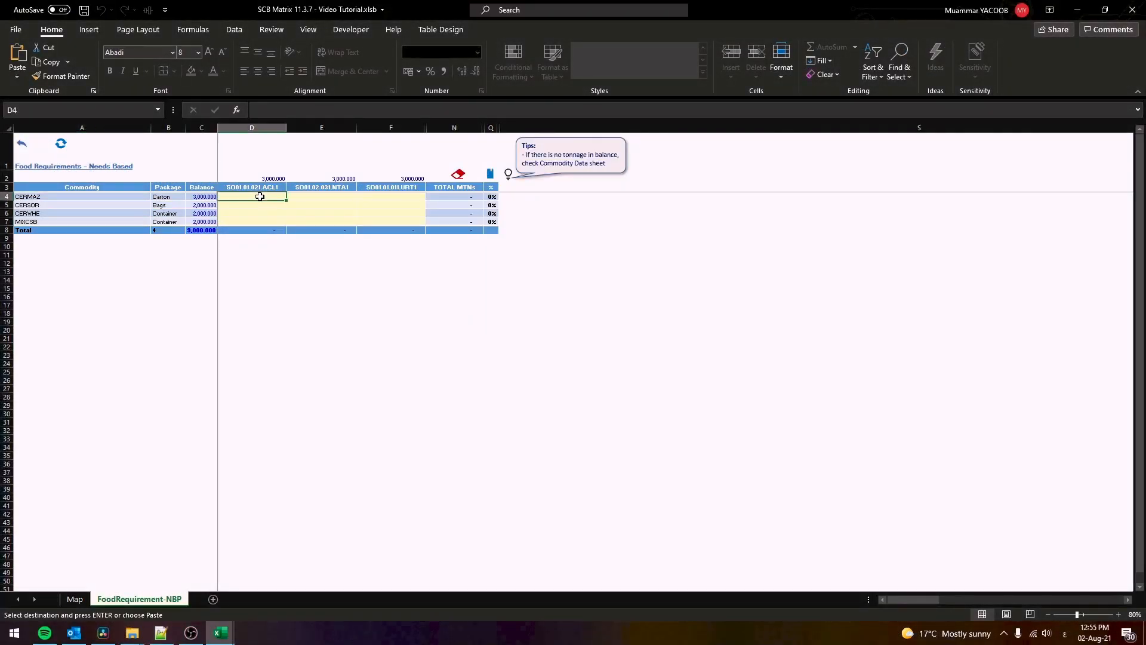
key(ctrl+v)
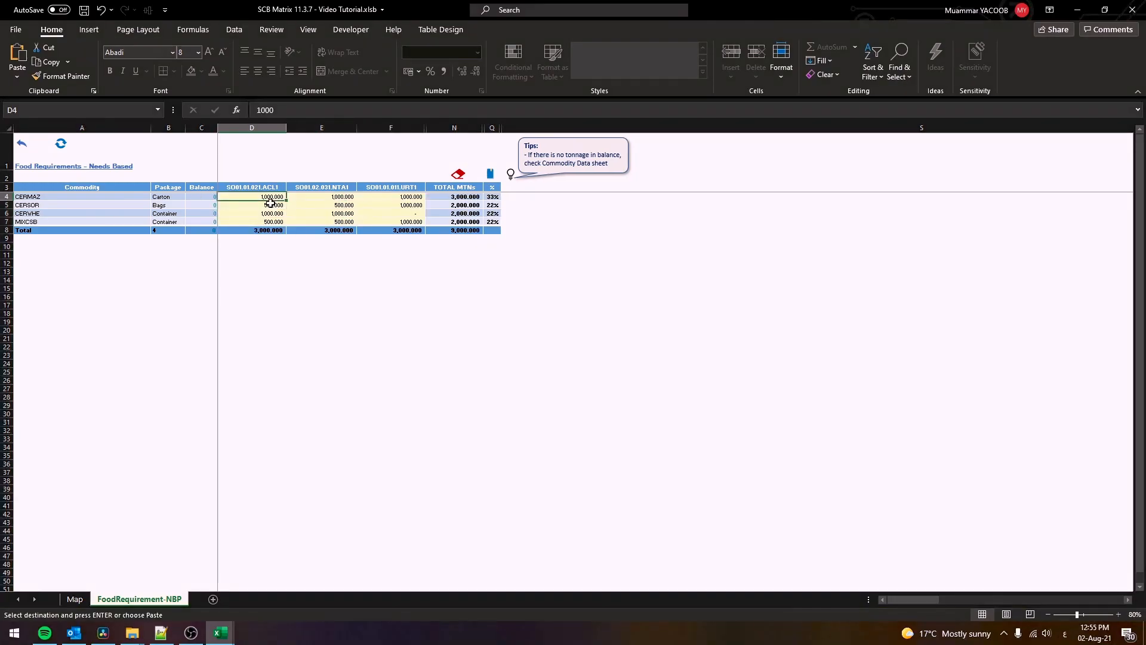
click(22, 148)
Refresh the Implementation Plan requirements table, then go to the Allocation to Entry Points sheet
click(136, 347)
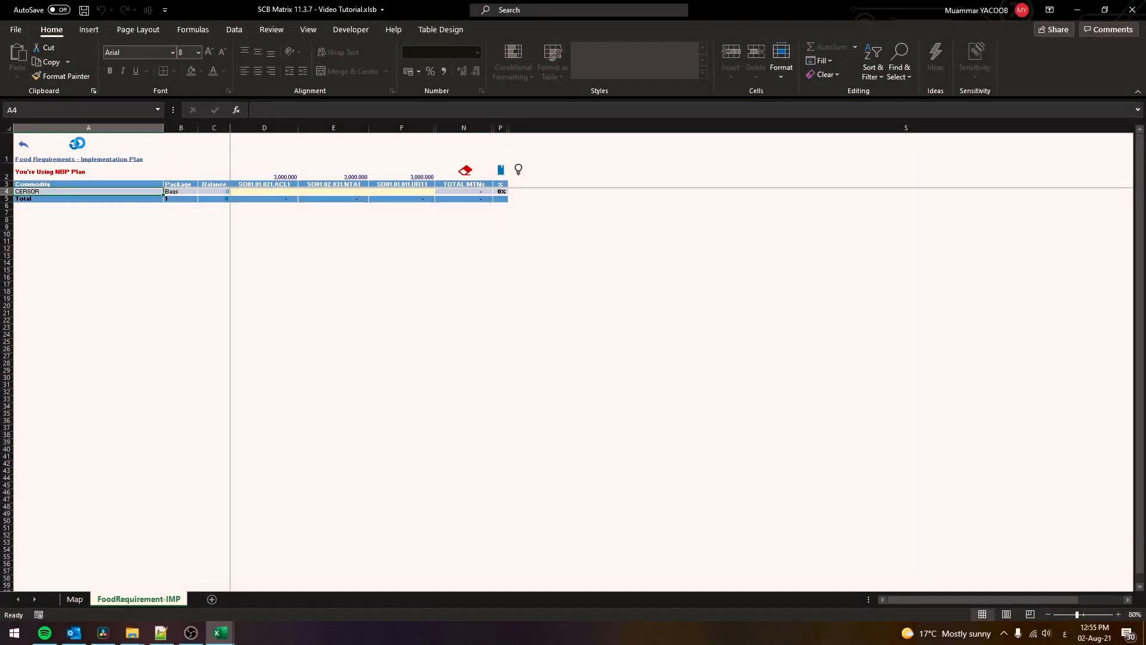
click(77, 144)
click(616, 360)
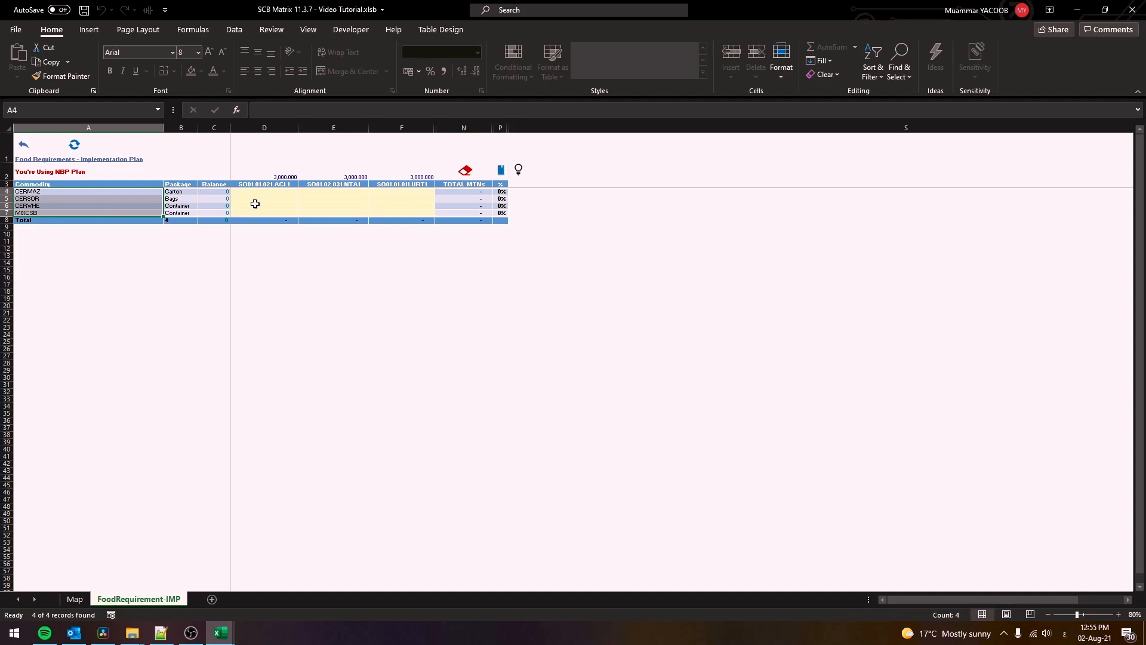
click(236, 190)
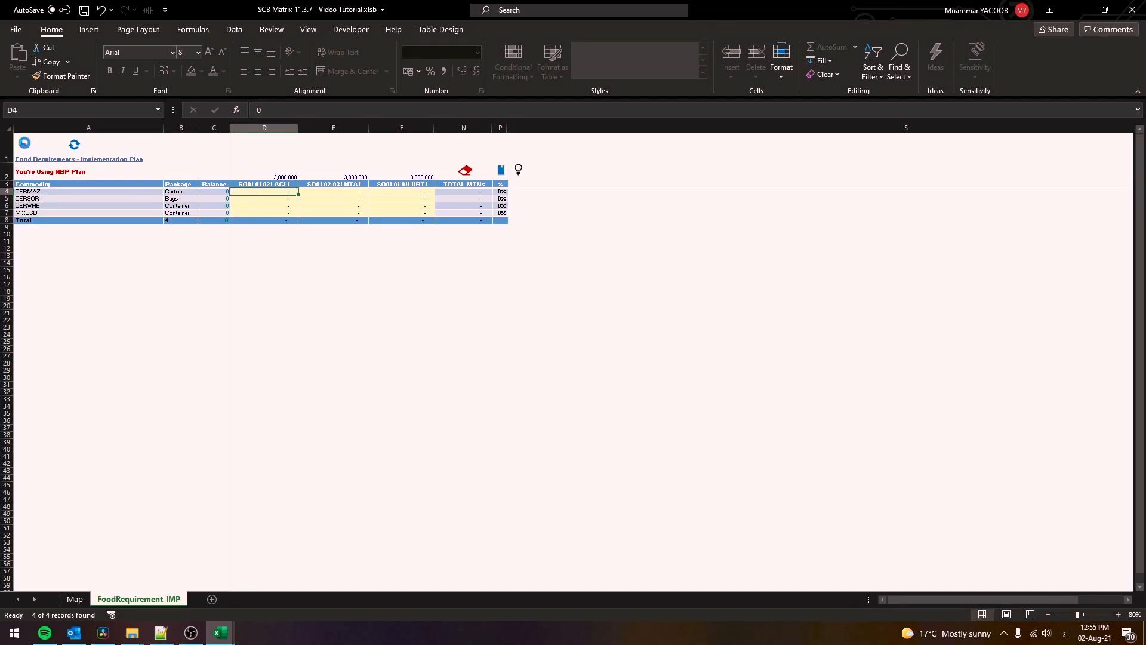
click(24, 144)
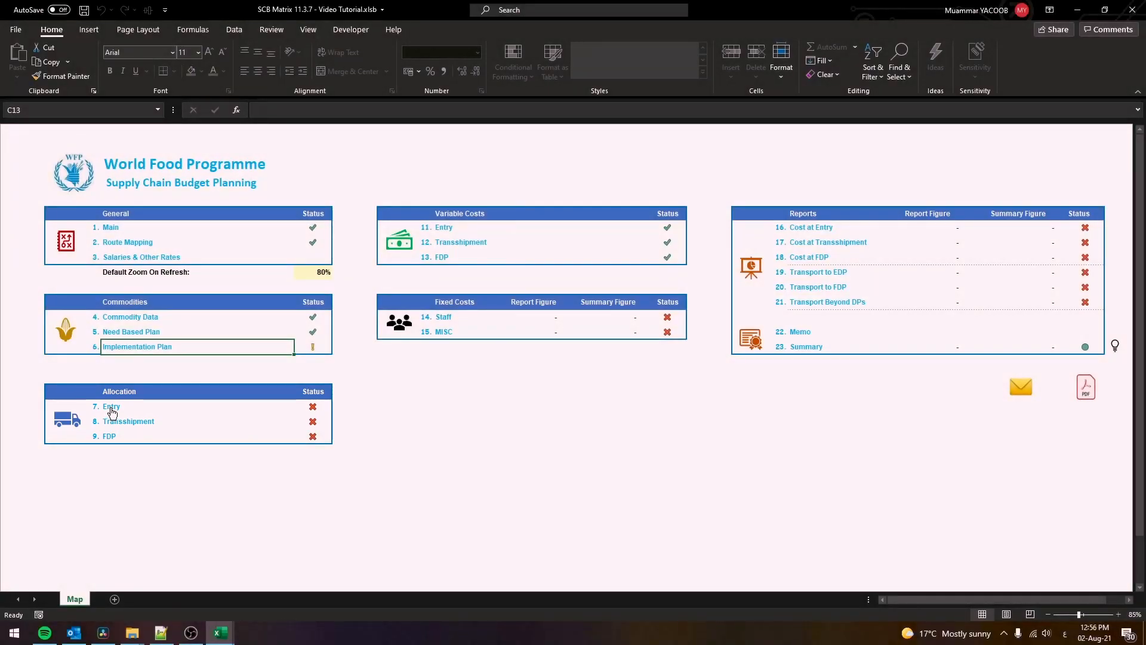
click(112, 411)
Generate the 20 entry-point allocation entries, then refresh the transshipment allocation table and paste quantities at H4
click(59, 179)
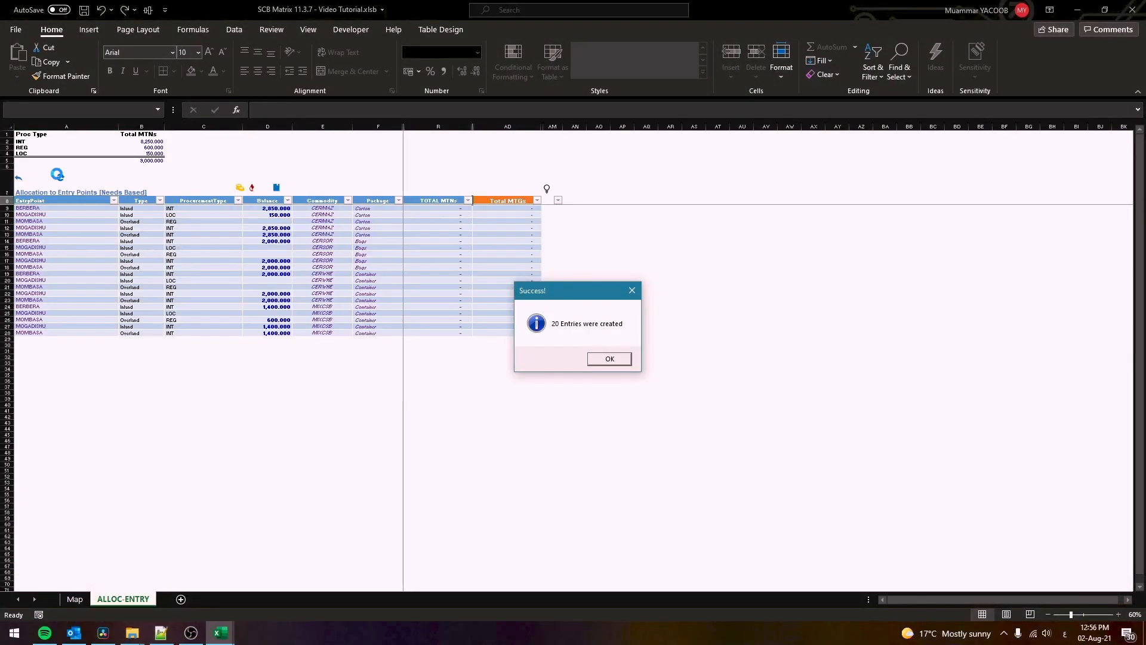
click(613, 358)
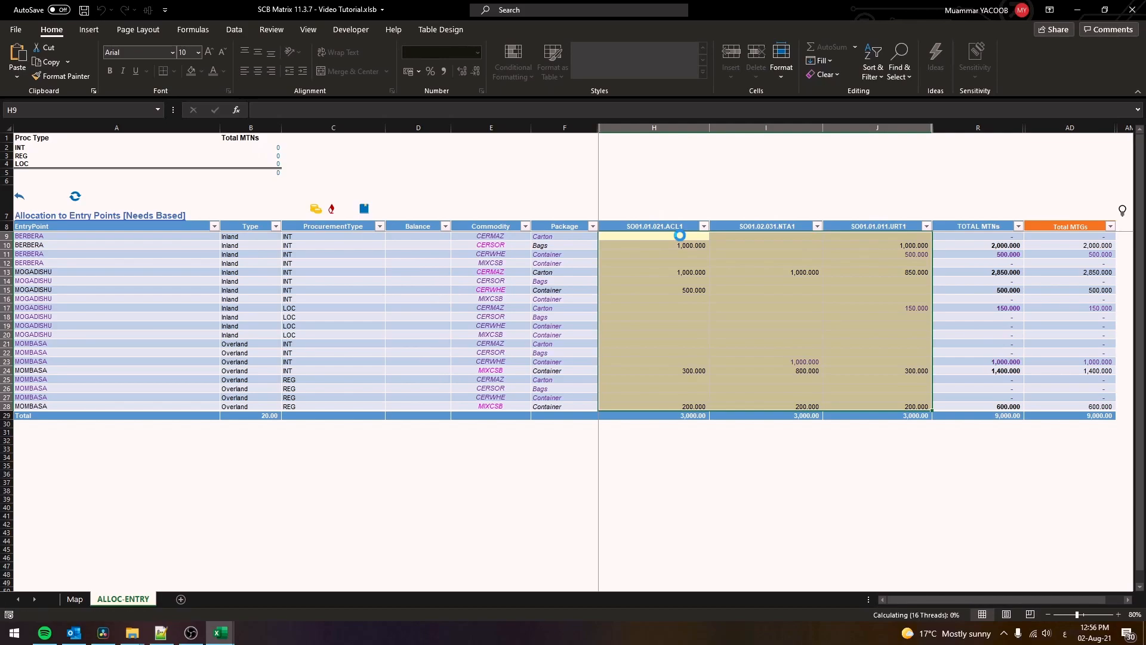
click(20, 199)
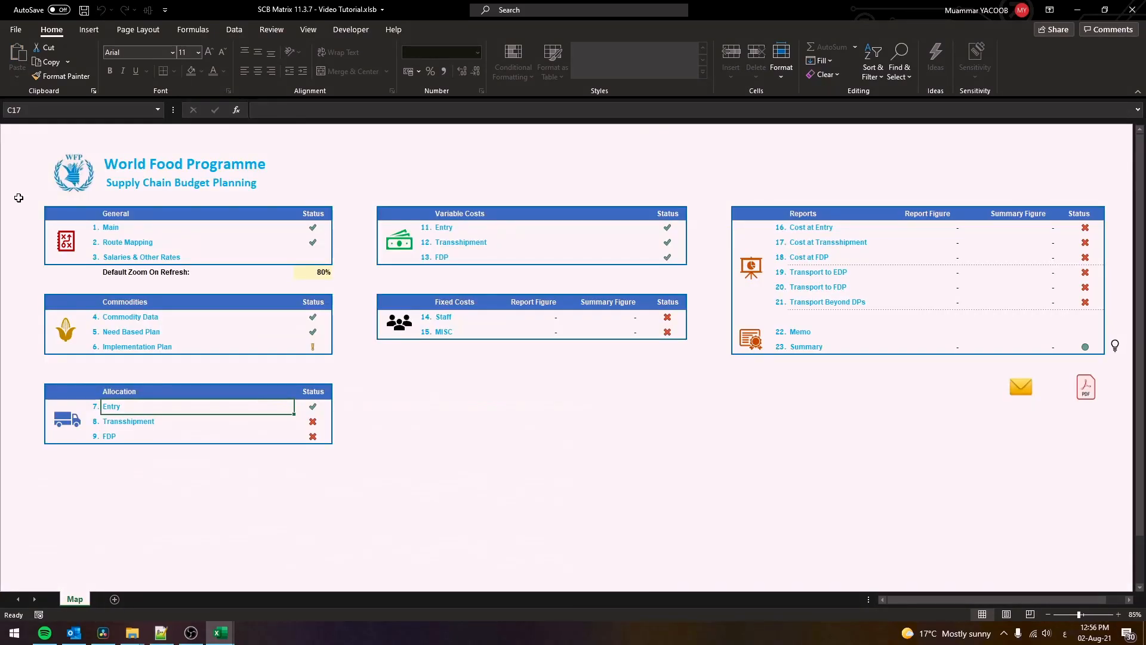
click(126, 422)
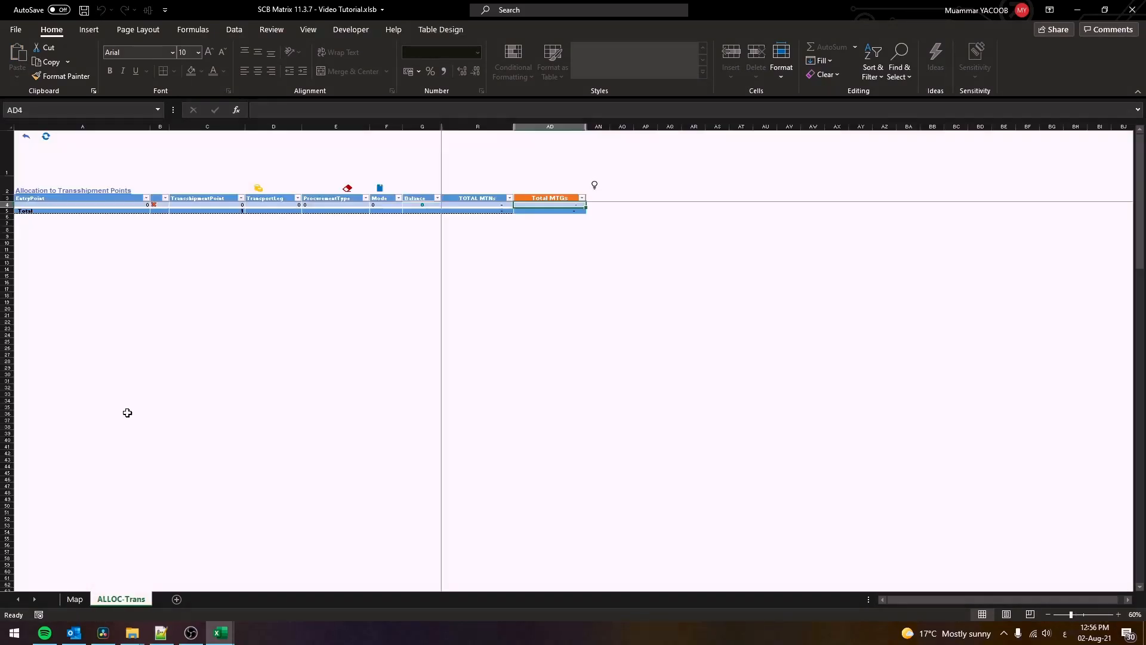
click(46, 137)
click(613, 359)
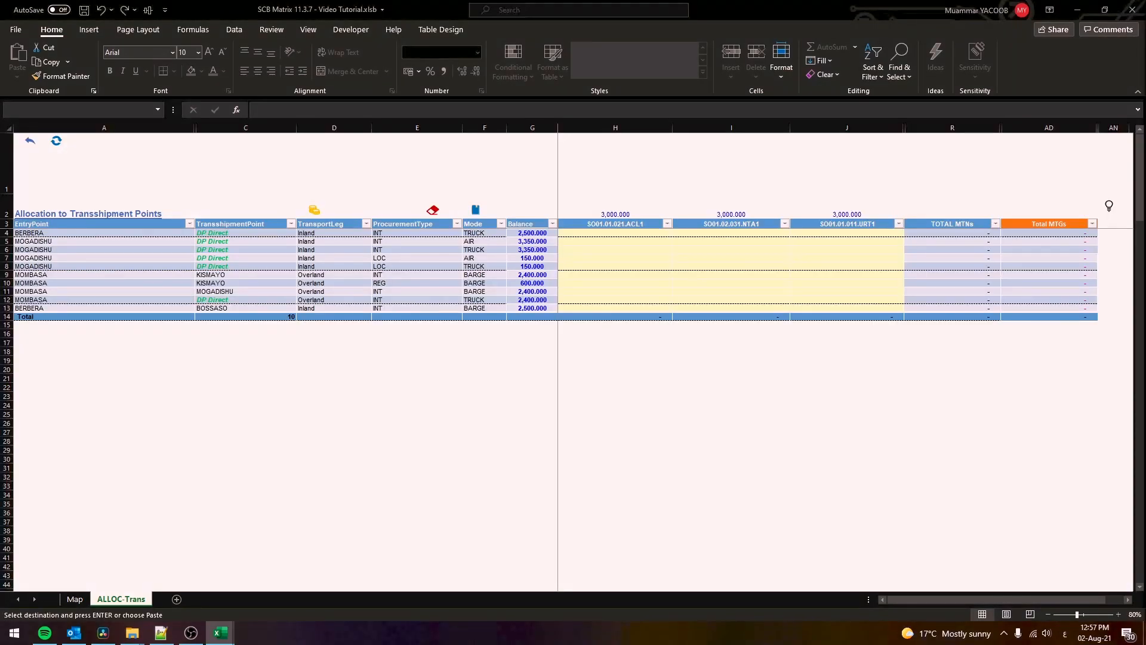
right_click(600, 234)
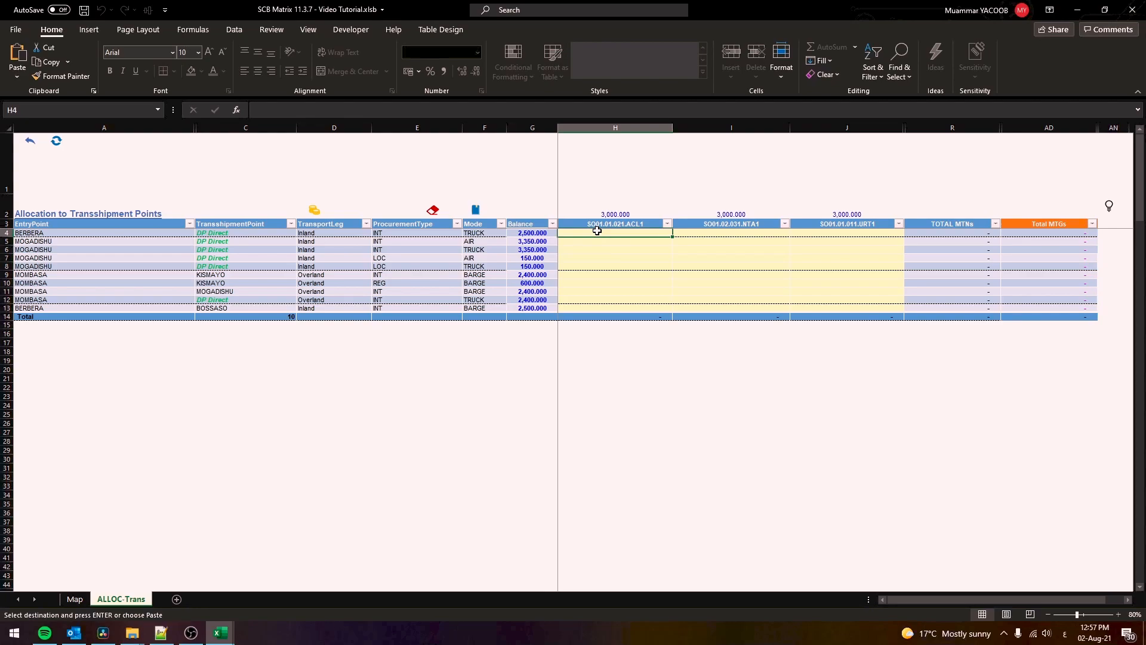
click(626, 292)
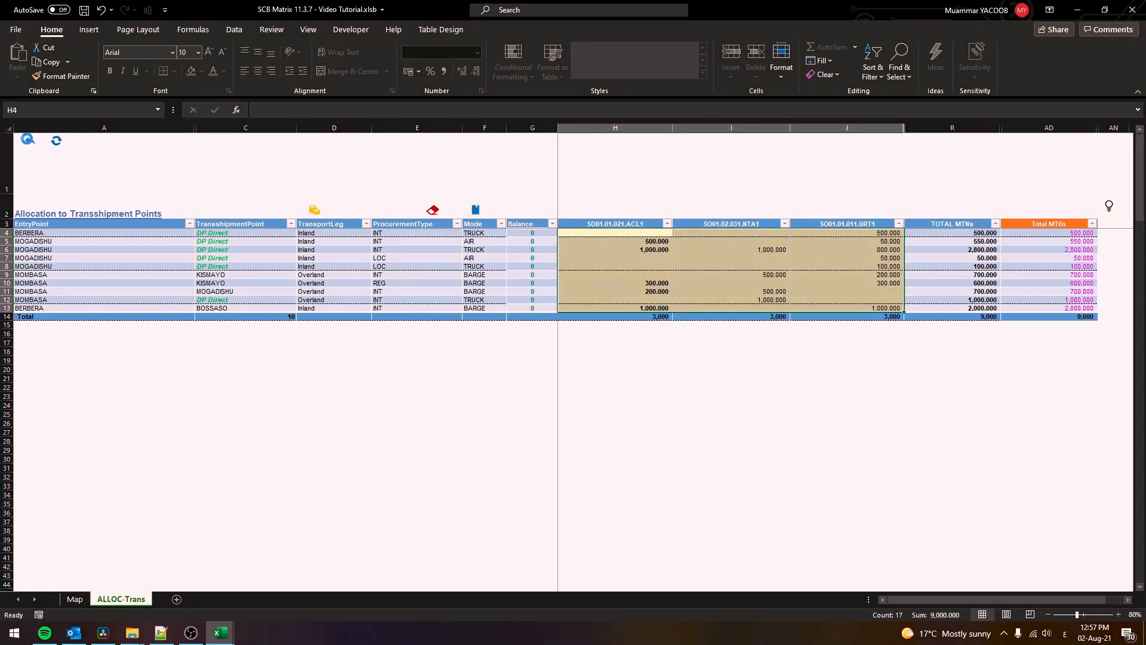
Refresh the FDP allocation table and paste quantities into its SO columns at H4
click(27, 139)
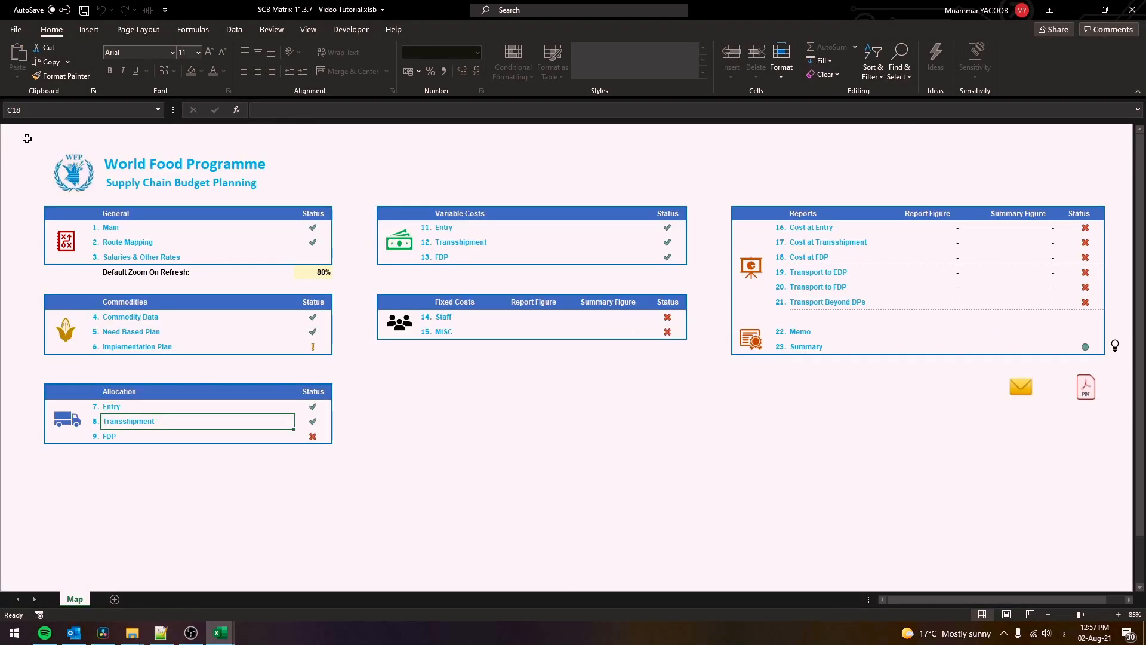
click(108, 437)
click(81, 148)
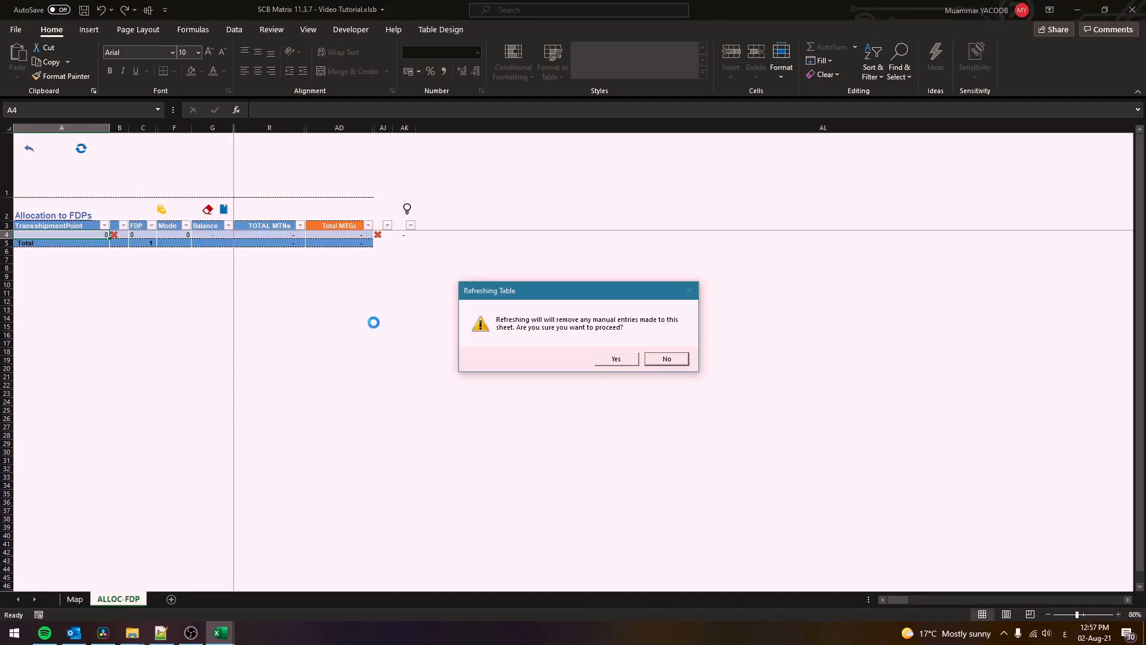
click(616, 358)
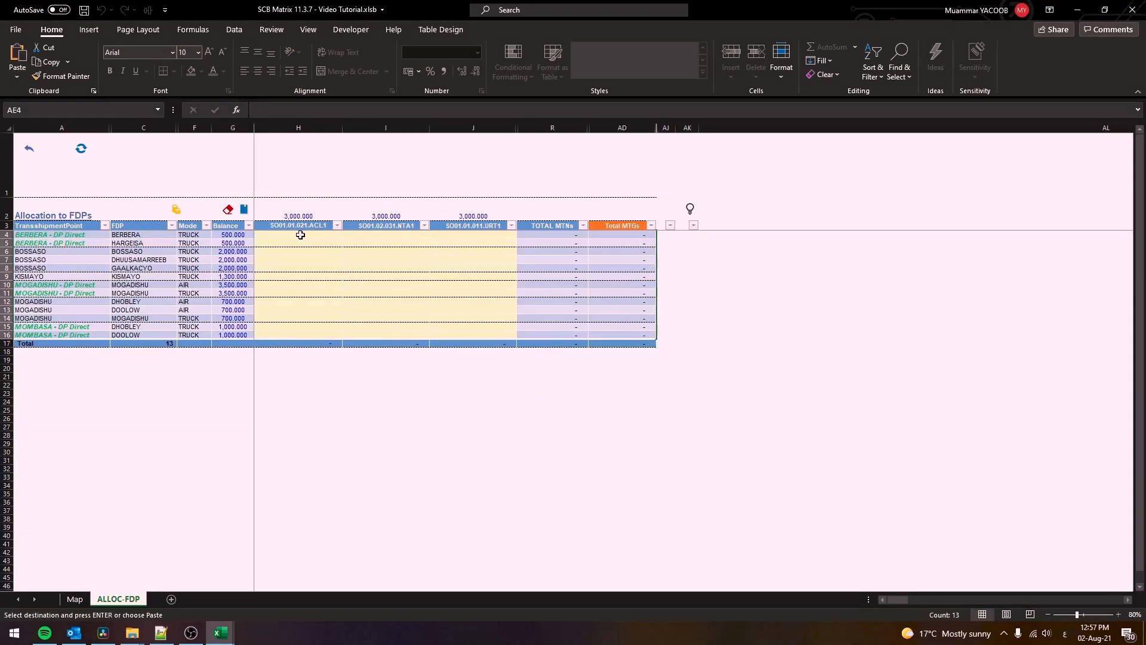
click(300, 235)
key(ctrl+v)
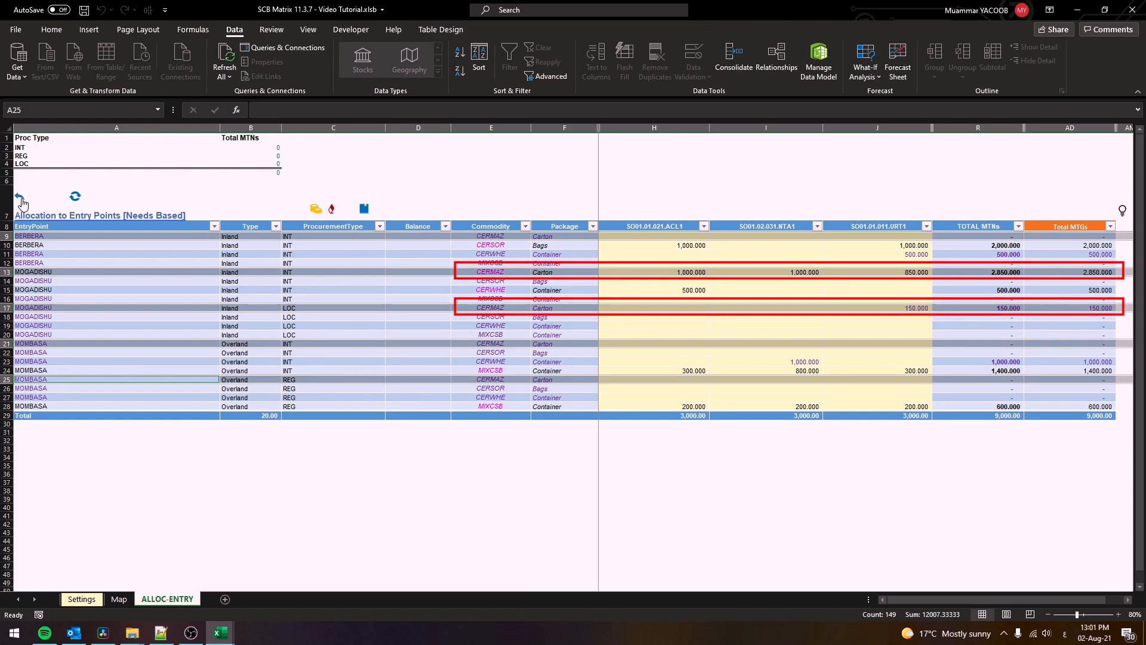
Enter 0.1 as Carton's gross factor in the commodity settings, then go to Costs @ EntryPoints
click(21, 201)
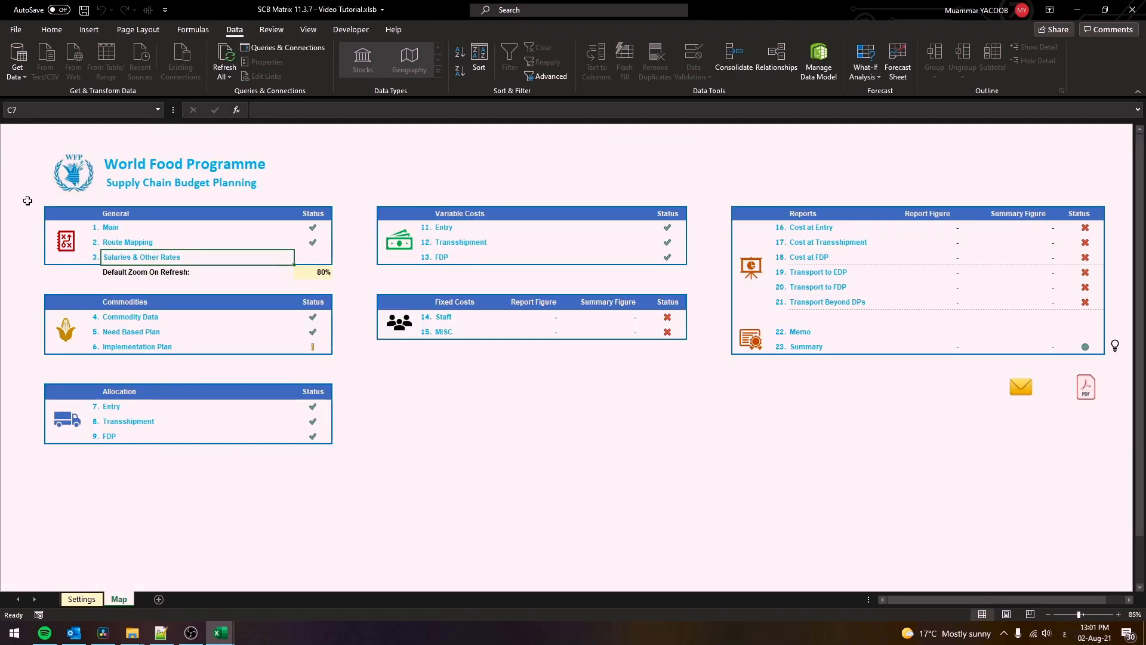
click(132, 320)
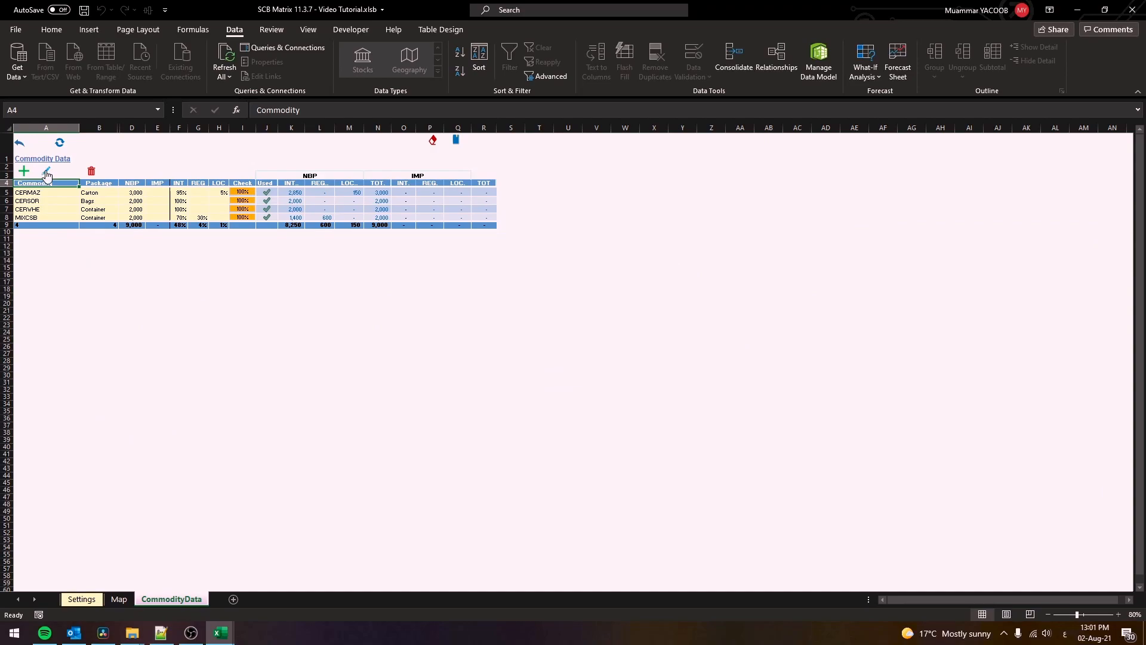
click(46, 173)
click(172, 255)
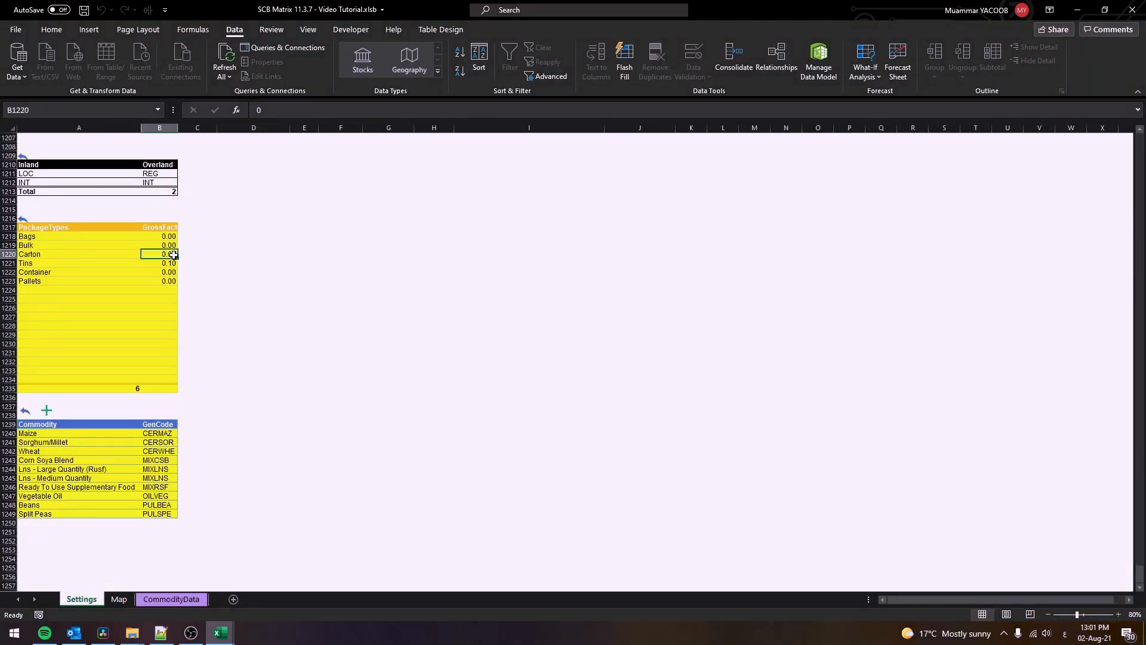
text(0.1)
key(ctrl+Return)
click(23, 219)
click(111, 406)
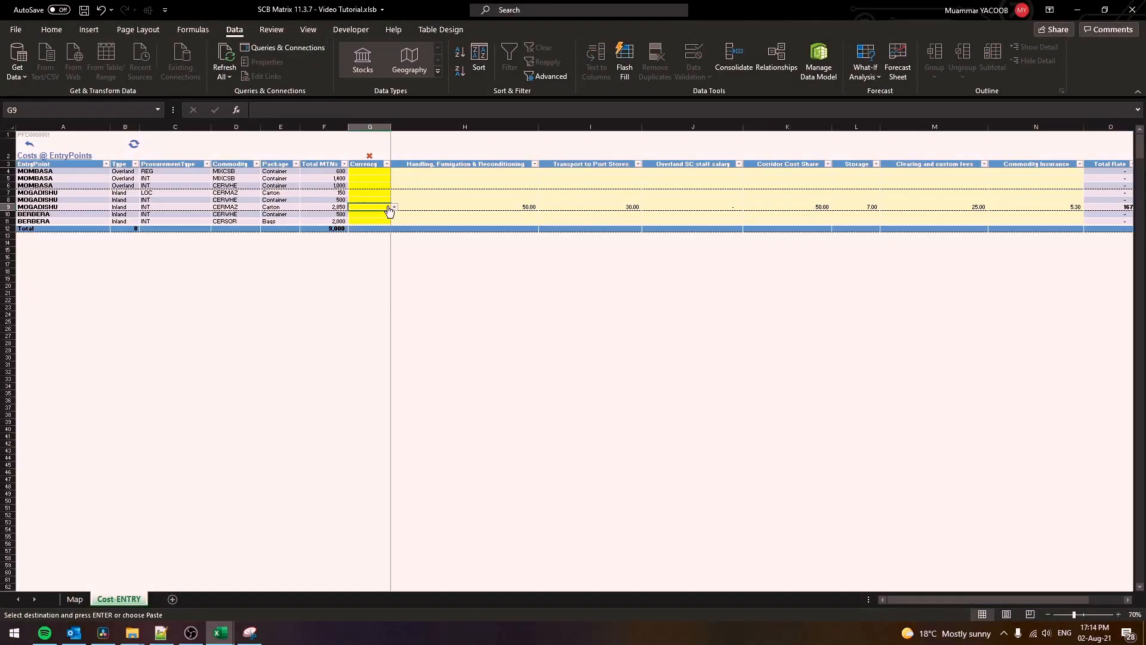
Set the currency of row 9 in Costs @ EntryPoints to USD
click(393, 207)
click(383, 214)
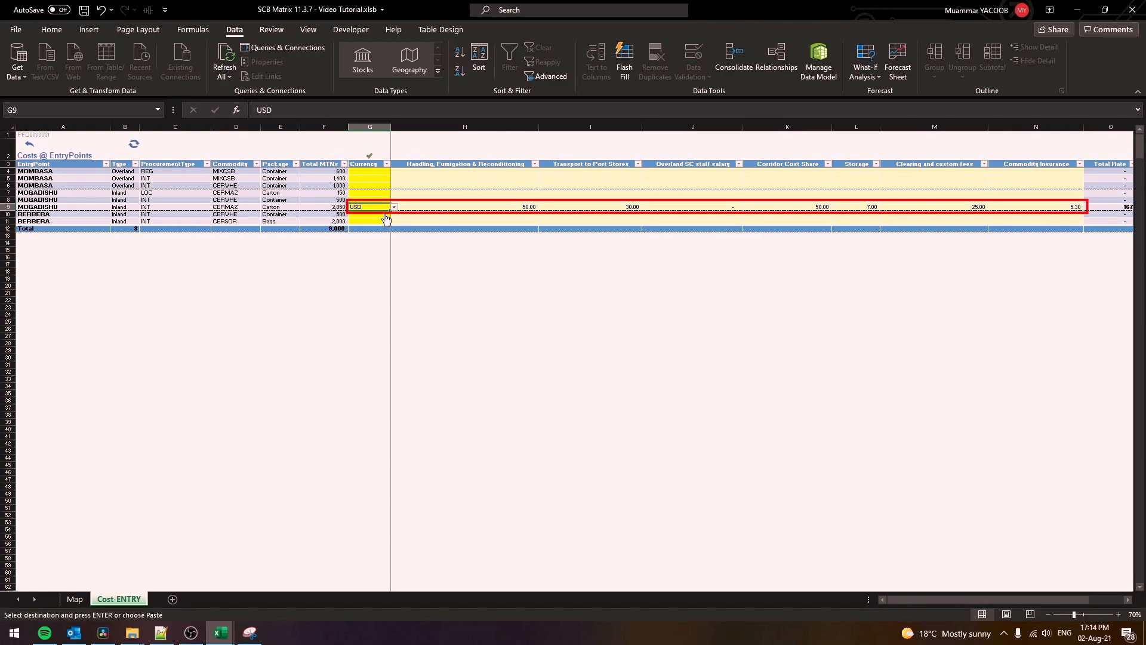
click(30, 146)
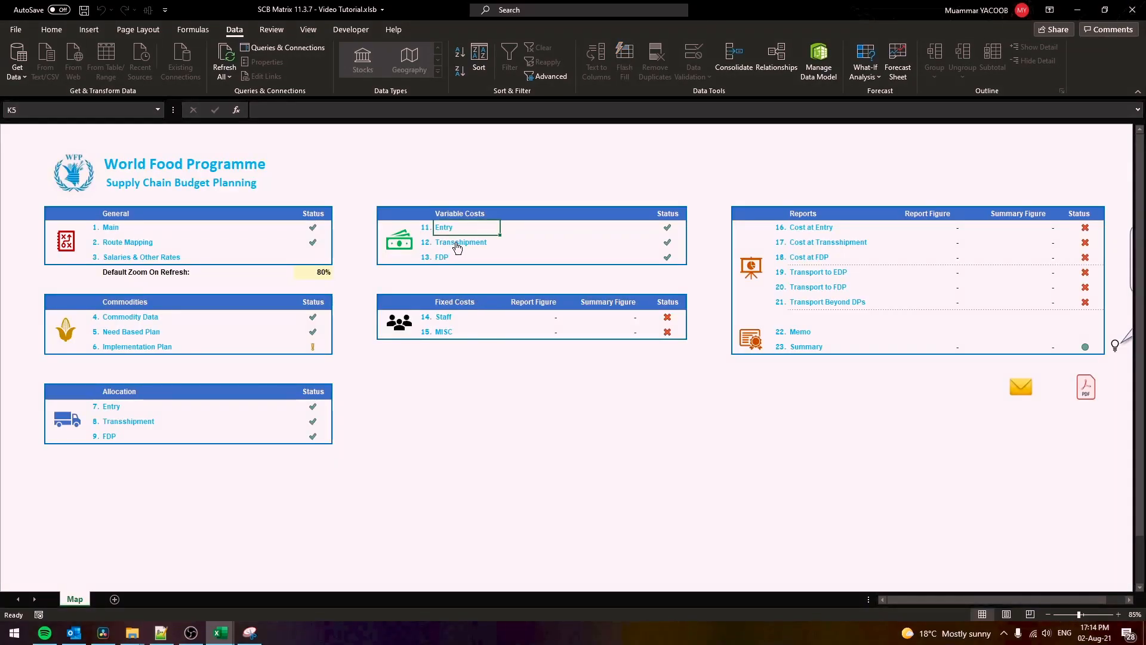
Refresh the transshipment cost table, paste rates at F5, and set USD for KISMAYO, MOGADISHU and BOSSASO
click(463, 244)
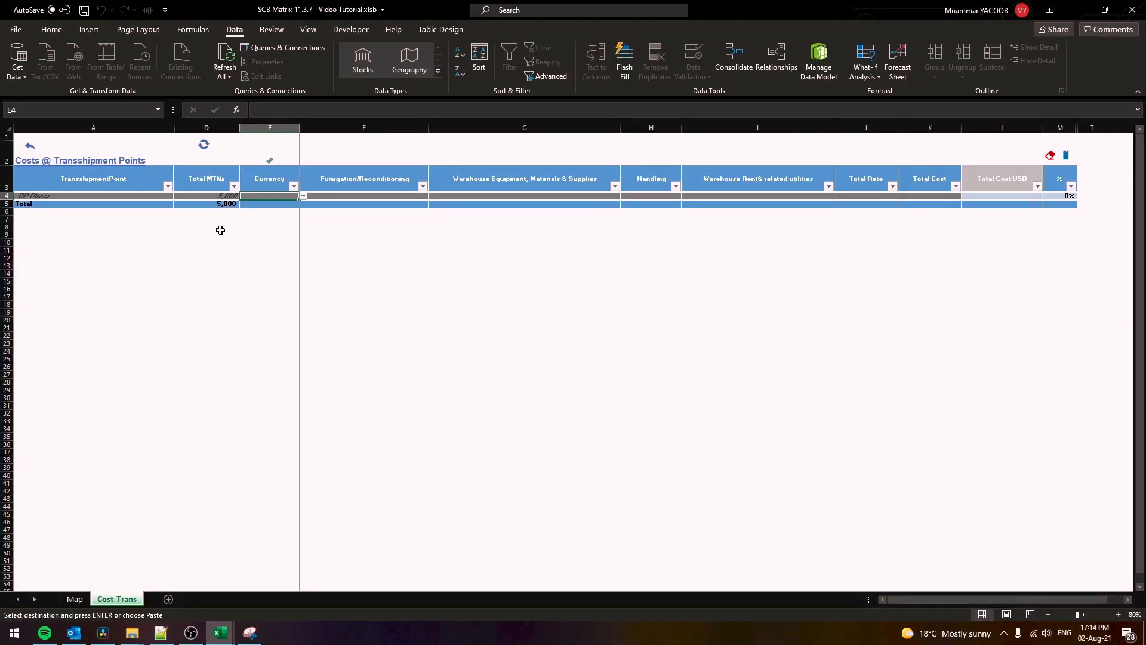
click(212, 148)
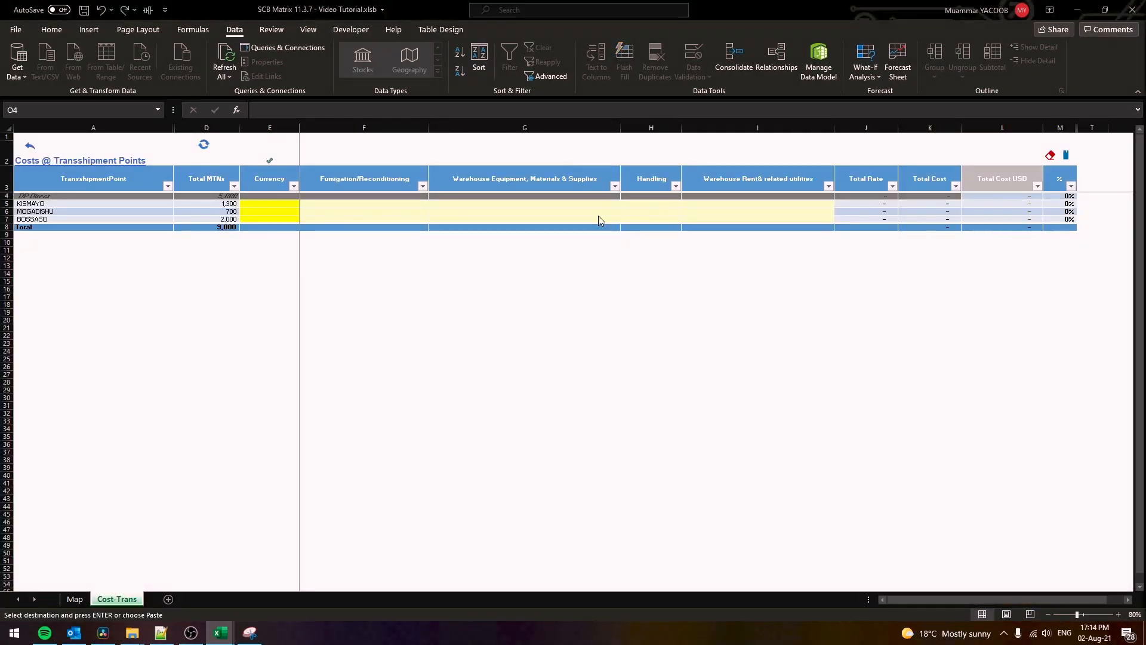
click(389, 204)
key(ctrl+v)
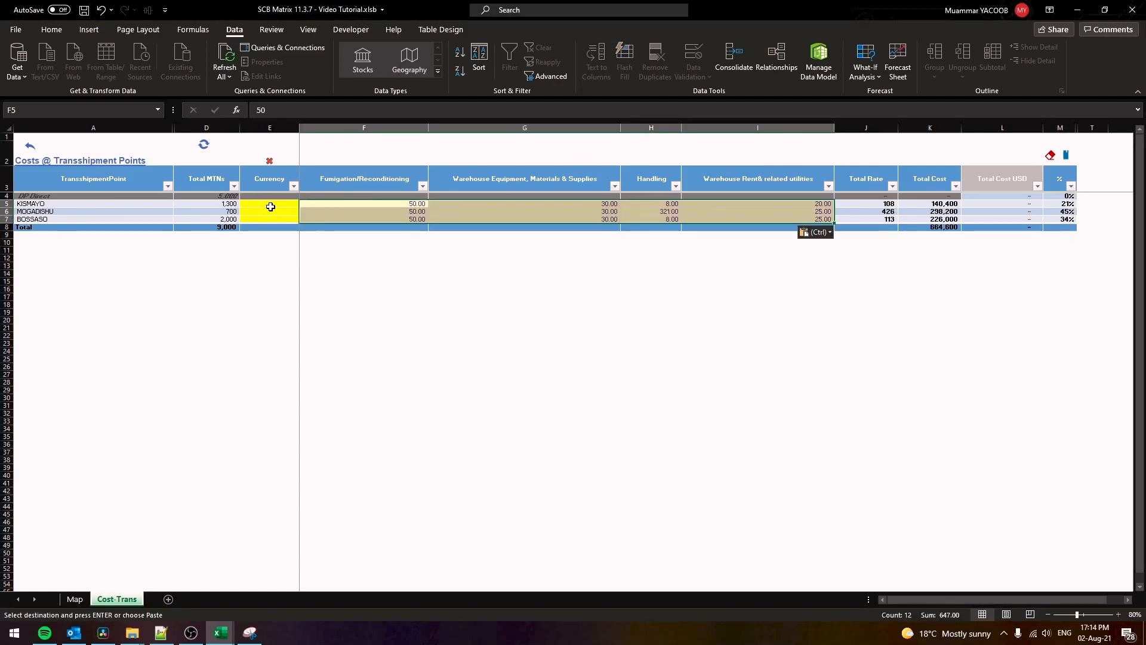
click(277, 204)
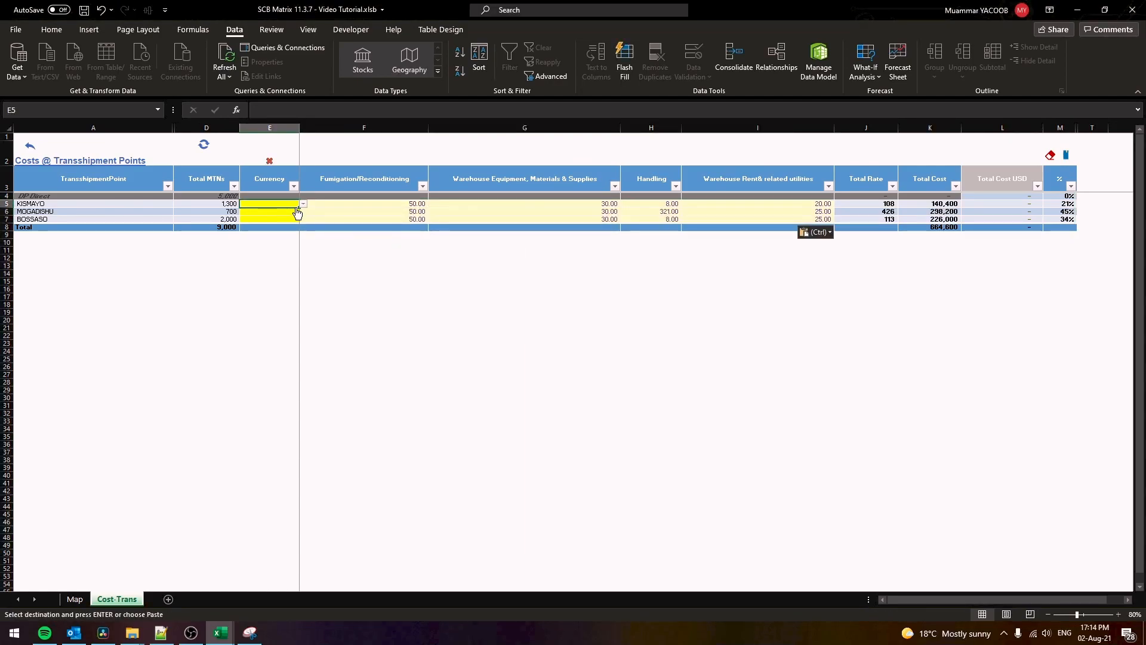
click(303, 205)
click(293, 212)
drag(282, 204, 282, 219)
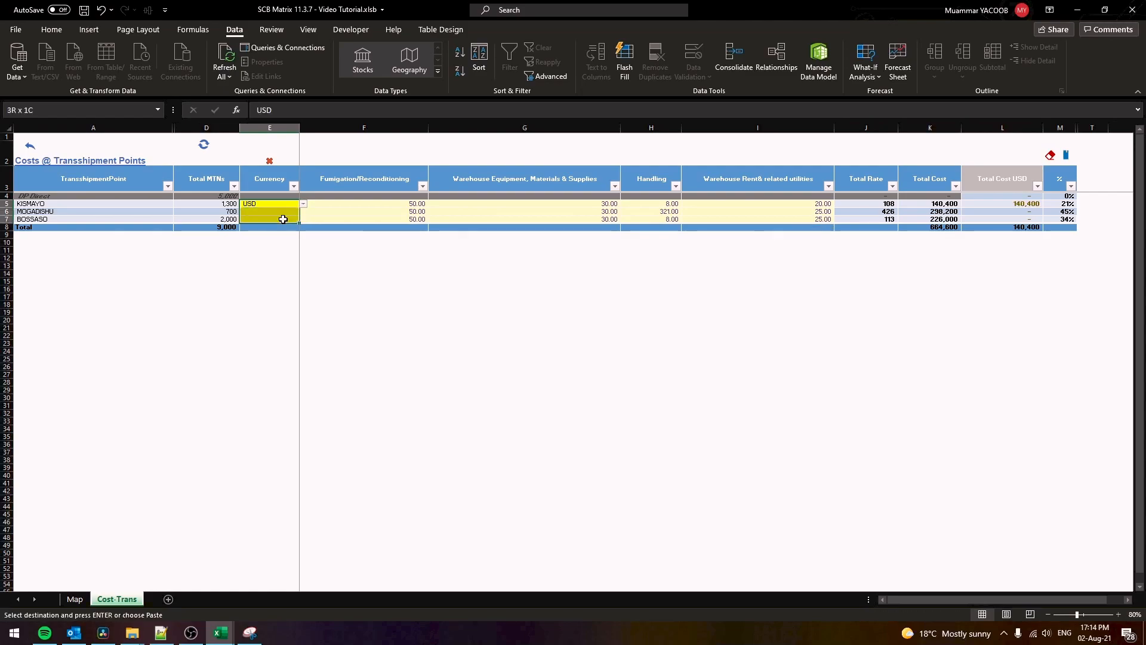
key(ctrl+d)
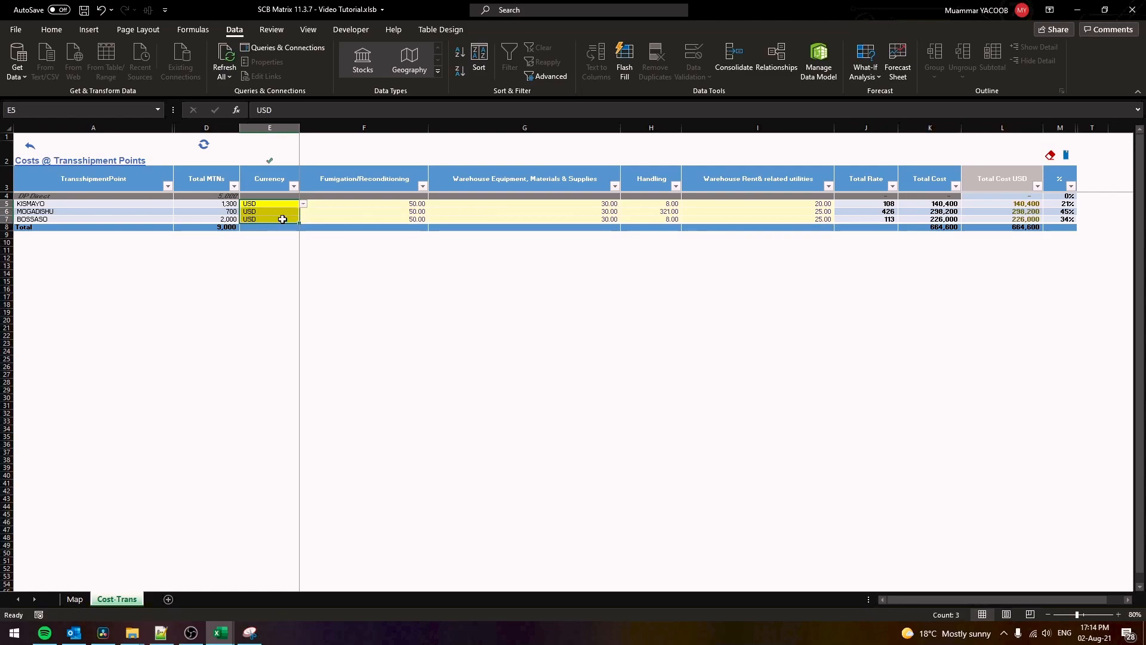
click(311, 219)
Paste the FDP cost rates at D4 and fill USD into all nine FDP currency cells
click(40, 145)
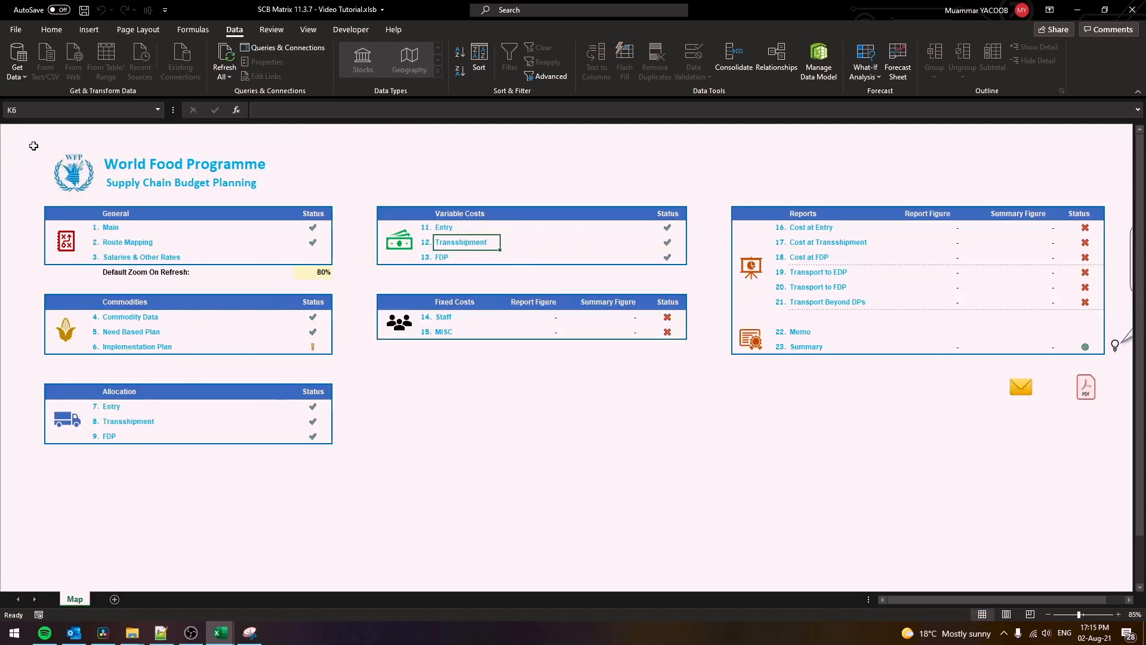
click(442, 265)
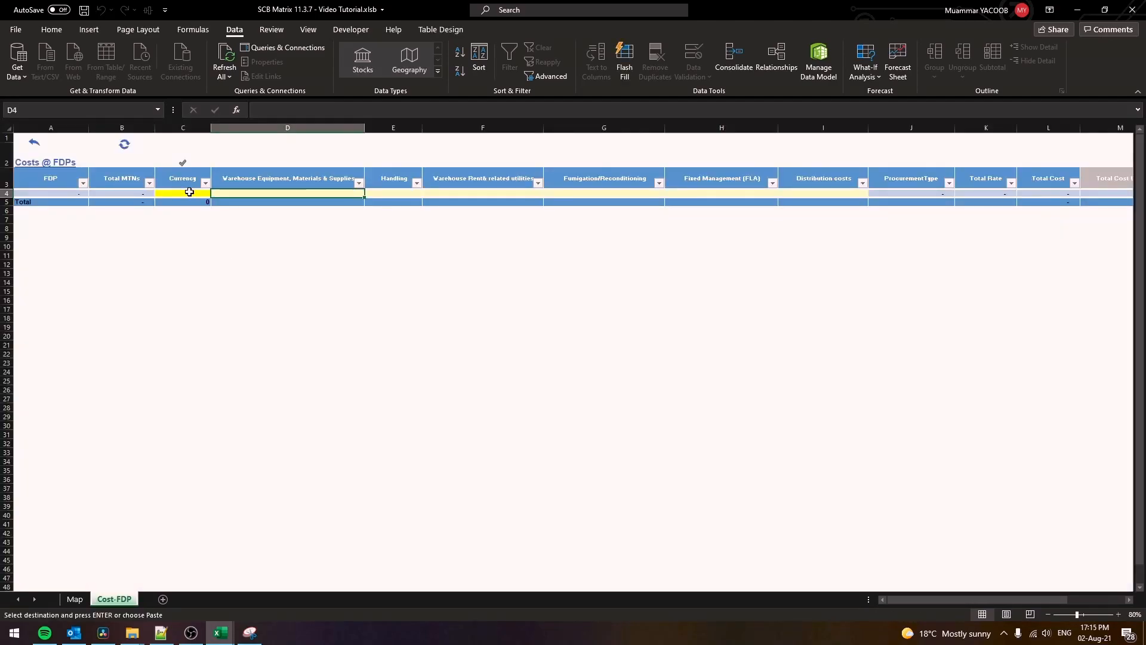
click(222, 194)
right_click(223, 195)
click(253, 257)
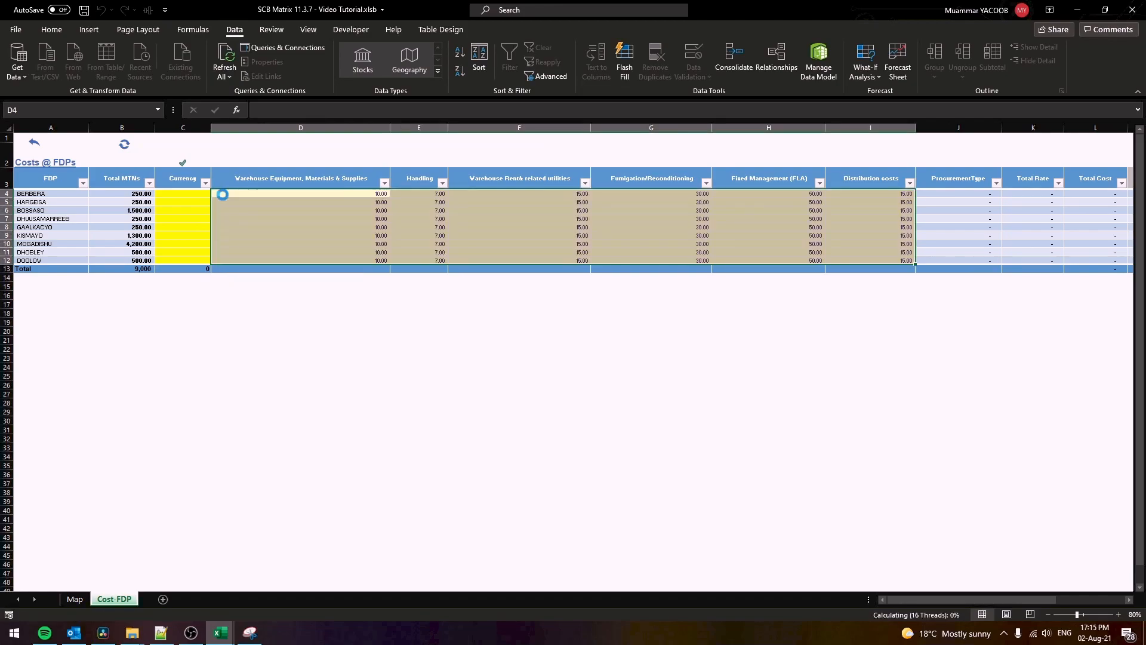
click(206, 193)
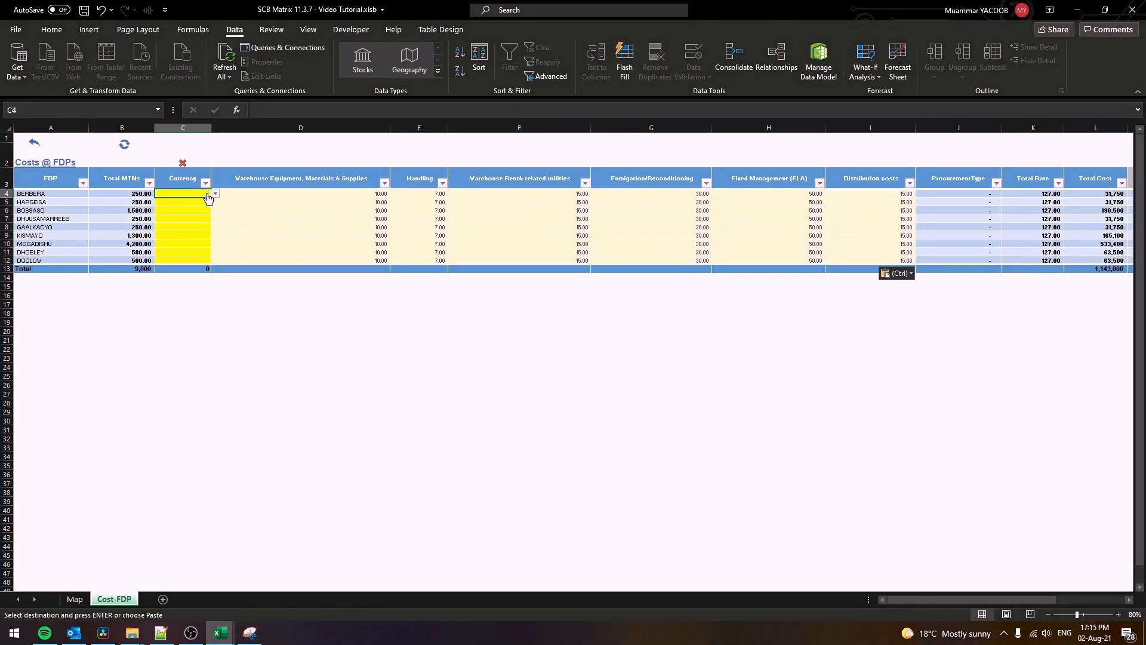
click(197, 201)
shift+click(175, 262)
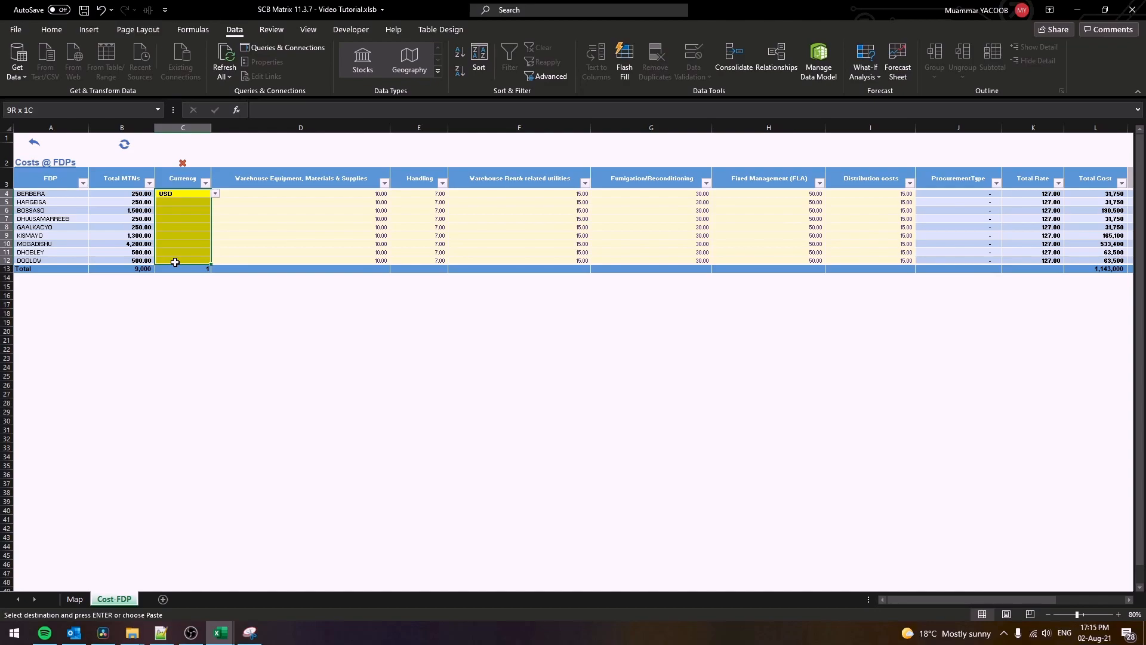
key(Return)
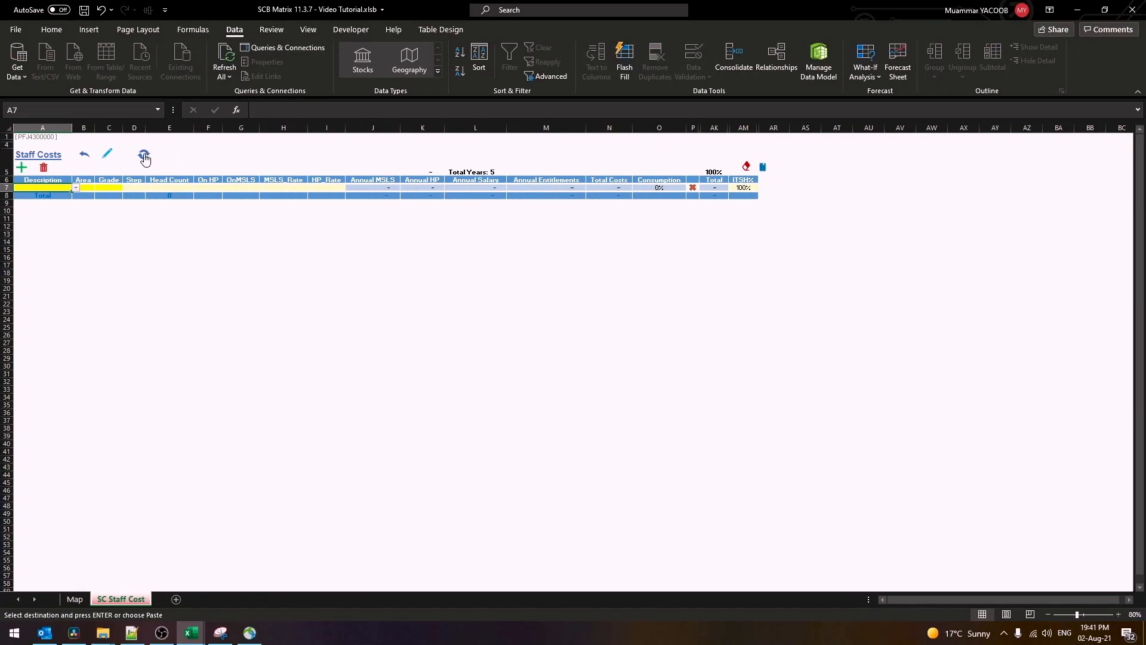
Refresh the staff sheet, choose Business Staff Assistant as the first position and add more staff rows
click(144, 156)
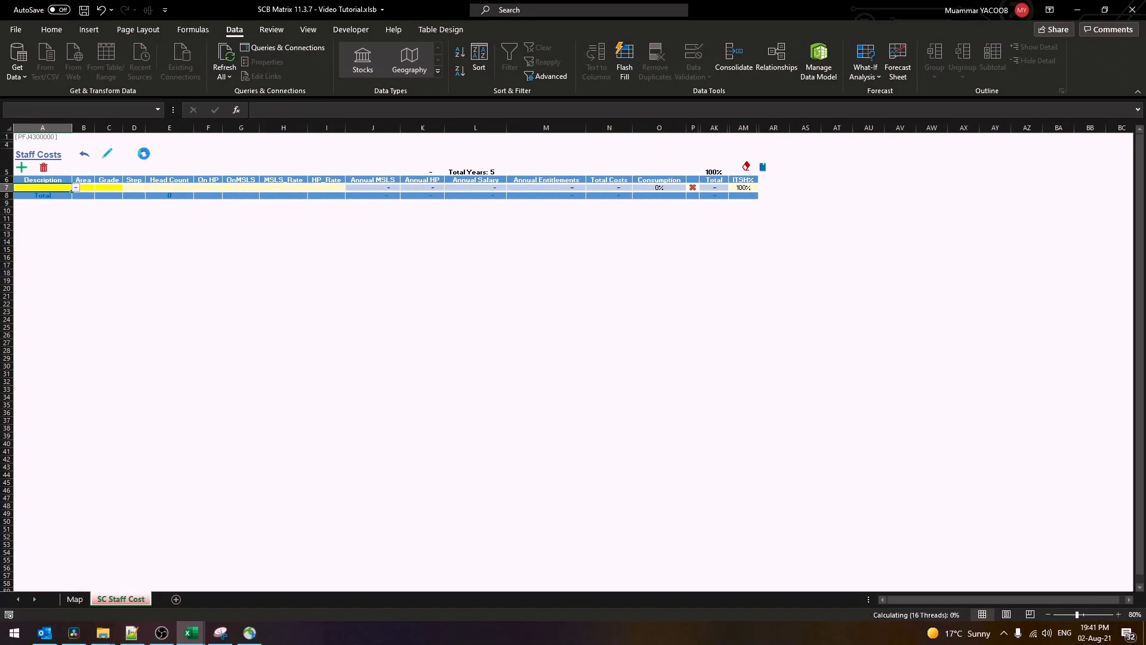
click(62, 187)
click(75, 187)
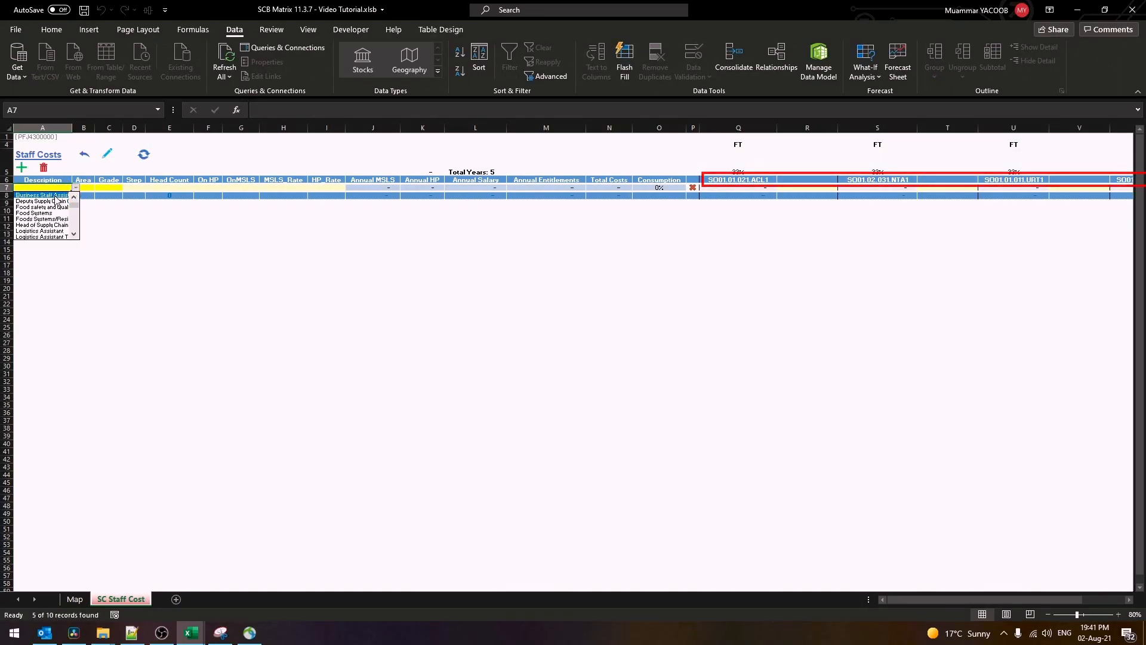
click(50, 194)
click(21, 166)
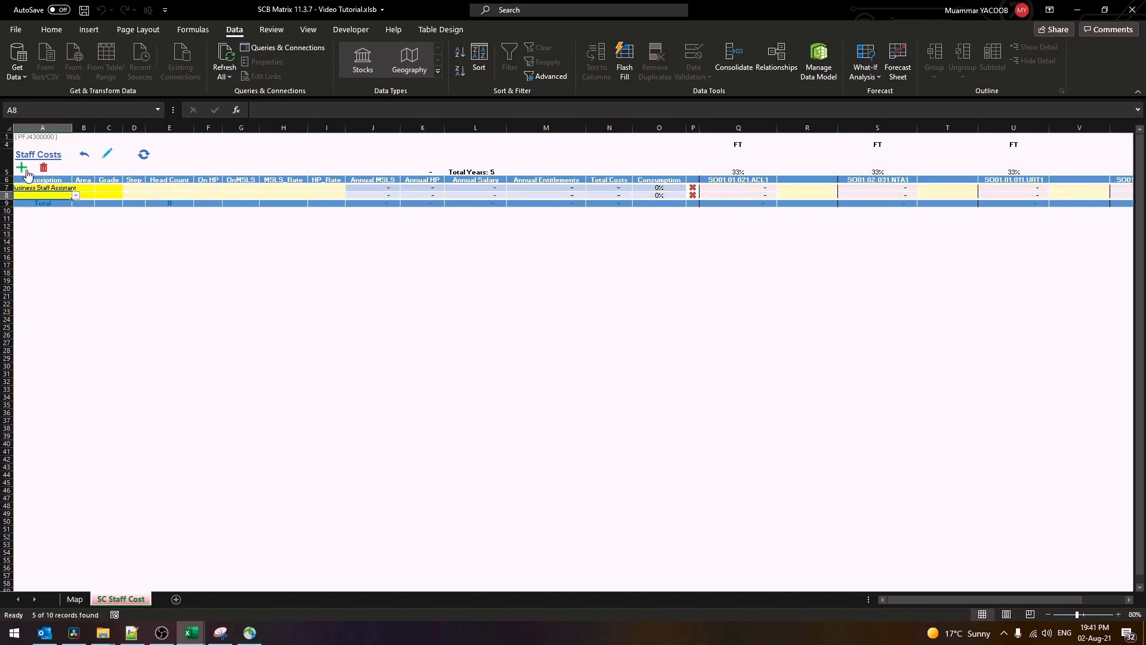
click(21, 166)
click(22, 166)
click(21, 166)
Fill in area, grade, step and head count for the staff rows and delete the empty extra row
right_click(46, 188)
click(48, 196)
click(76, 196)
click(50, 211)
click(85, 187)
click(99, 188)
click(88, 209)
click(101, 196)
click(127, 196)
click(109, 209)
drag(133, 188, 176, 196)
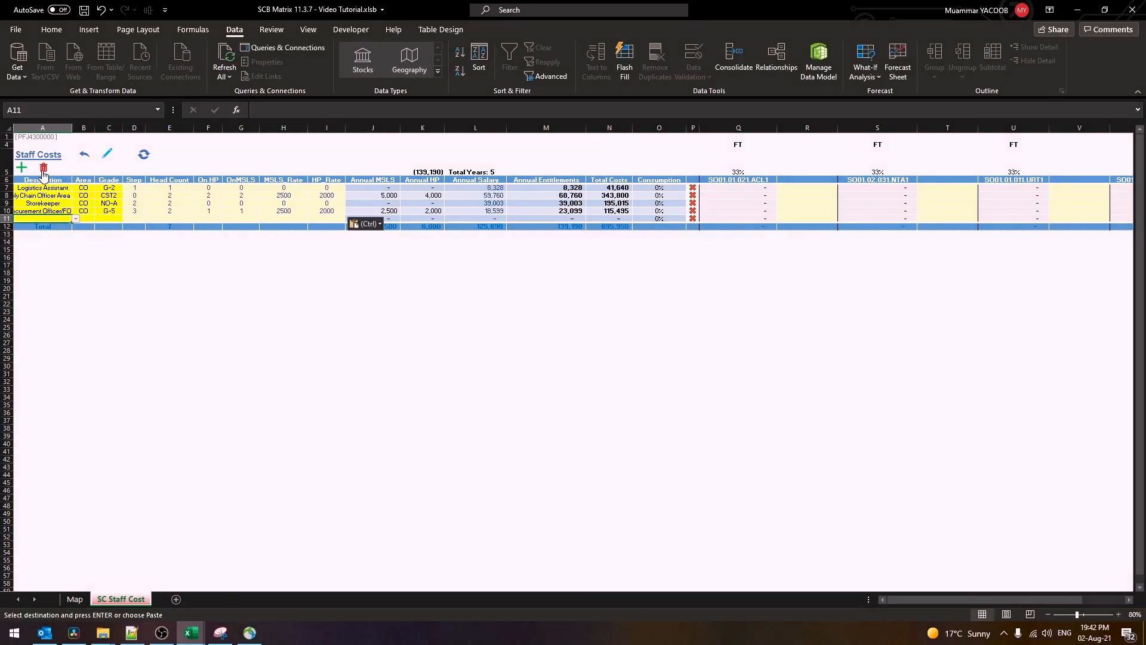
click(44, 169)
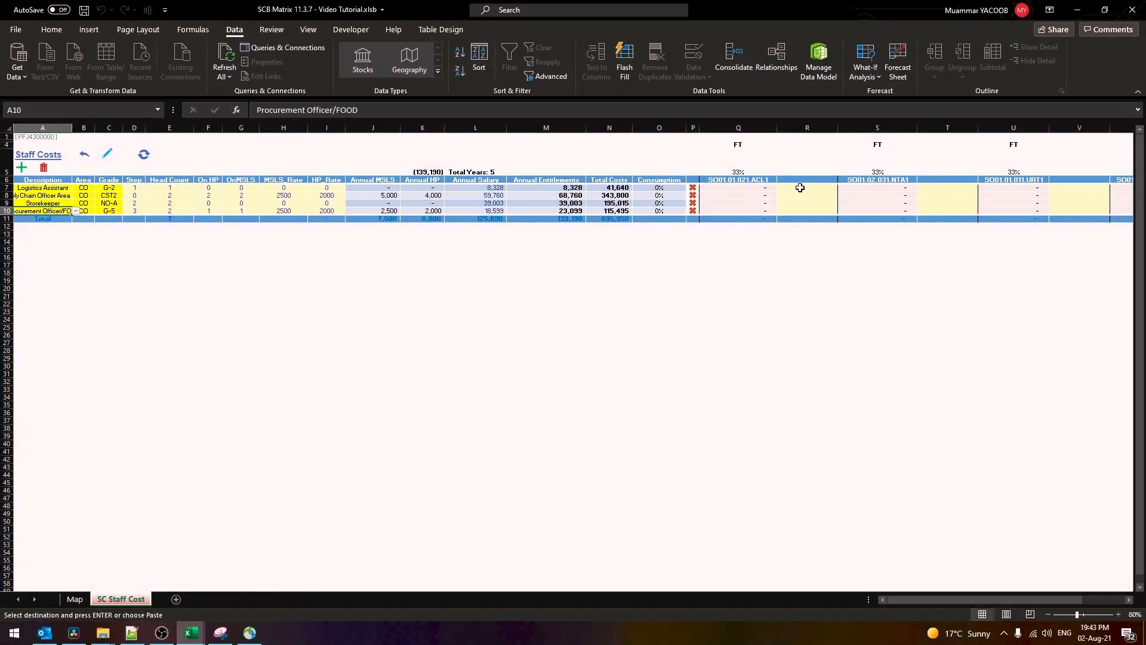
Give all four staff rows 30% shares for three activities and 10% for the last, then review salary rates
right_click(800, 187)
key(v)
drag(942, 600, 983, 600)
right_click(653, 187)
key(v)
right_click(779, 187)
key(v)
drag(915, 188, 915, 209)
text(10%)
key(ctrl+Return)
drag(968, 600, 920, 600)
click(109, 155)
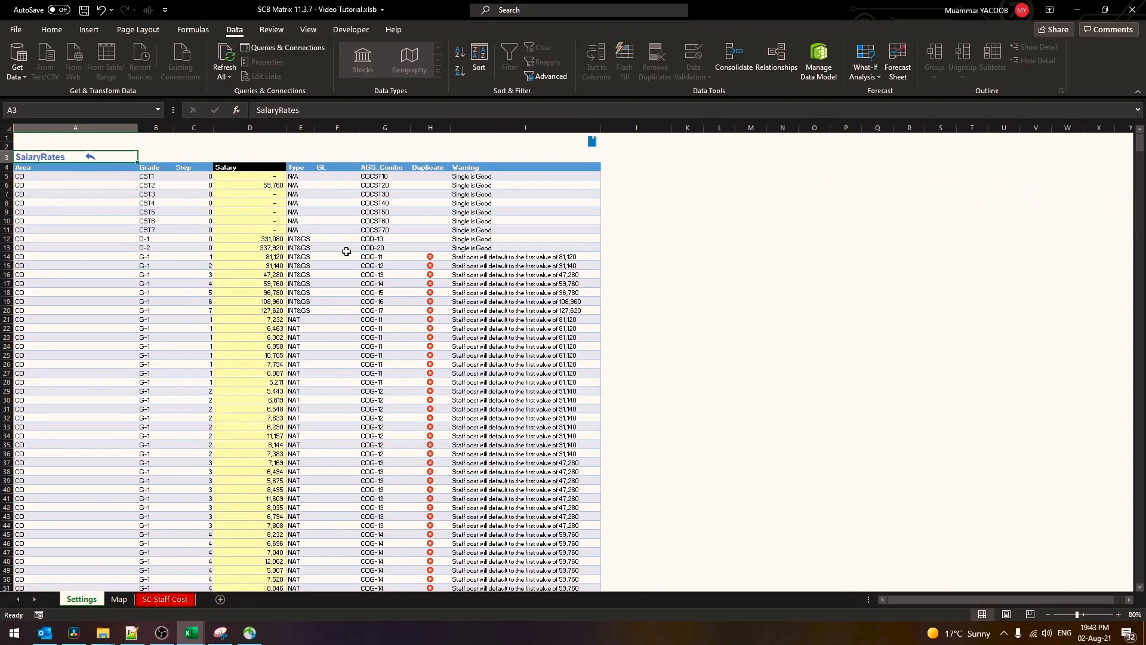
click(90, 158)
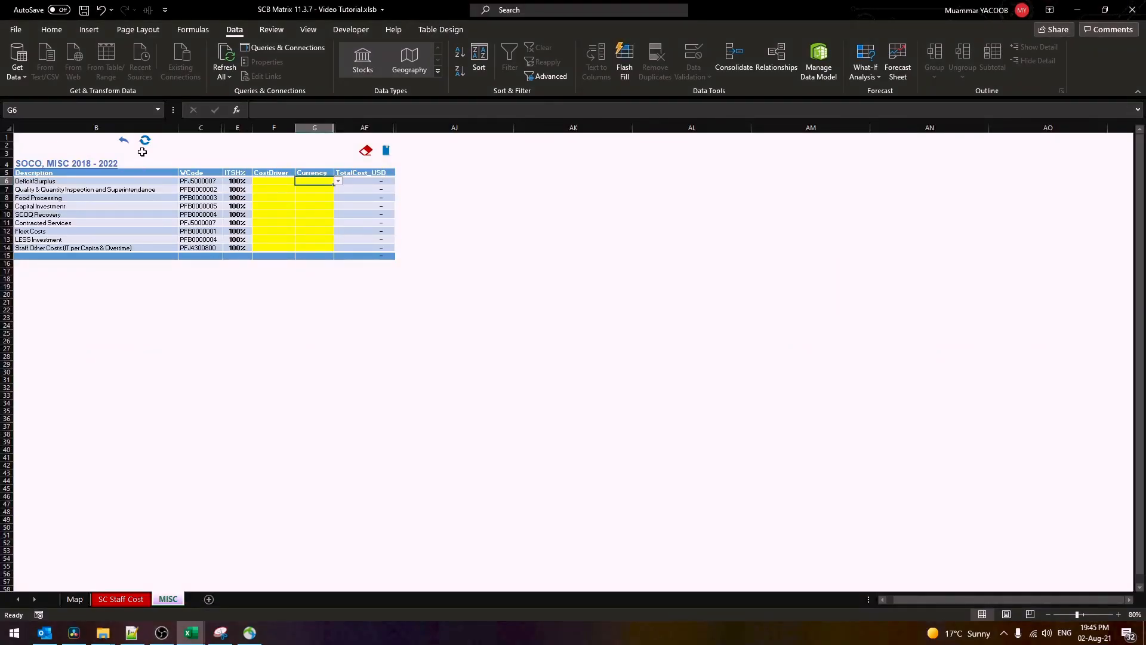
Unhide the activity rate columns, set the first item's cost driver and paste rates into the third activity
click(293, 185)
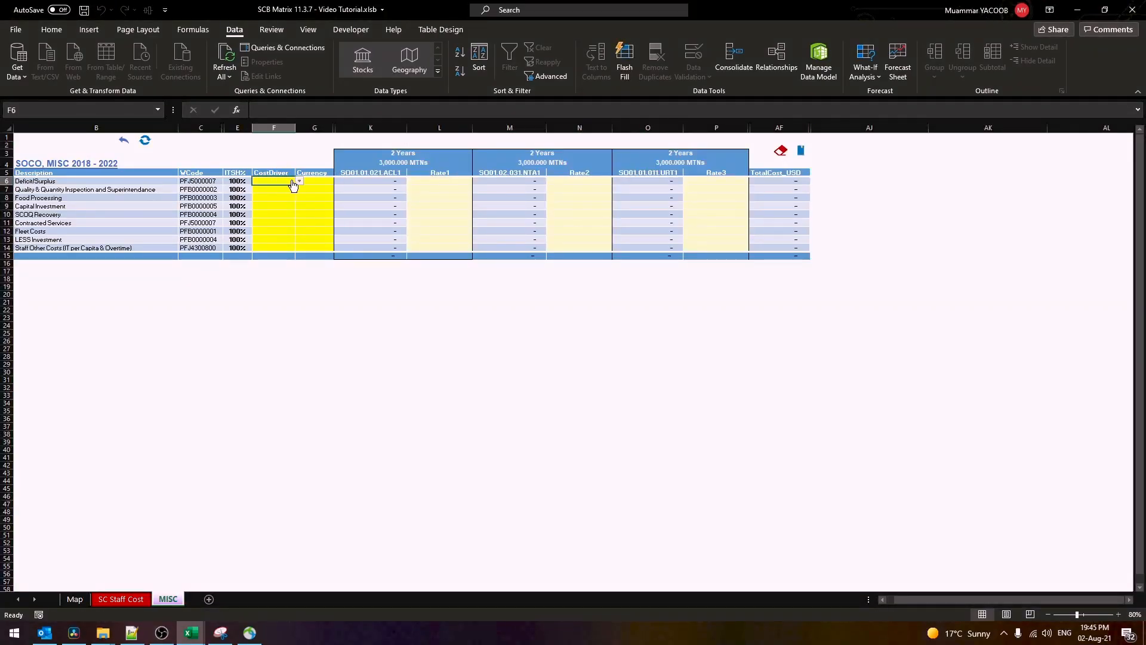
click(299, 182)
click(276, 195)
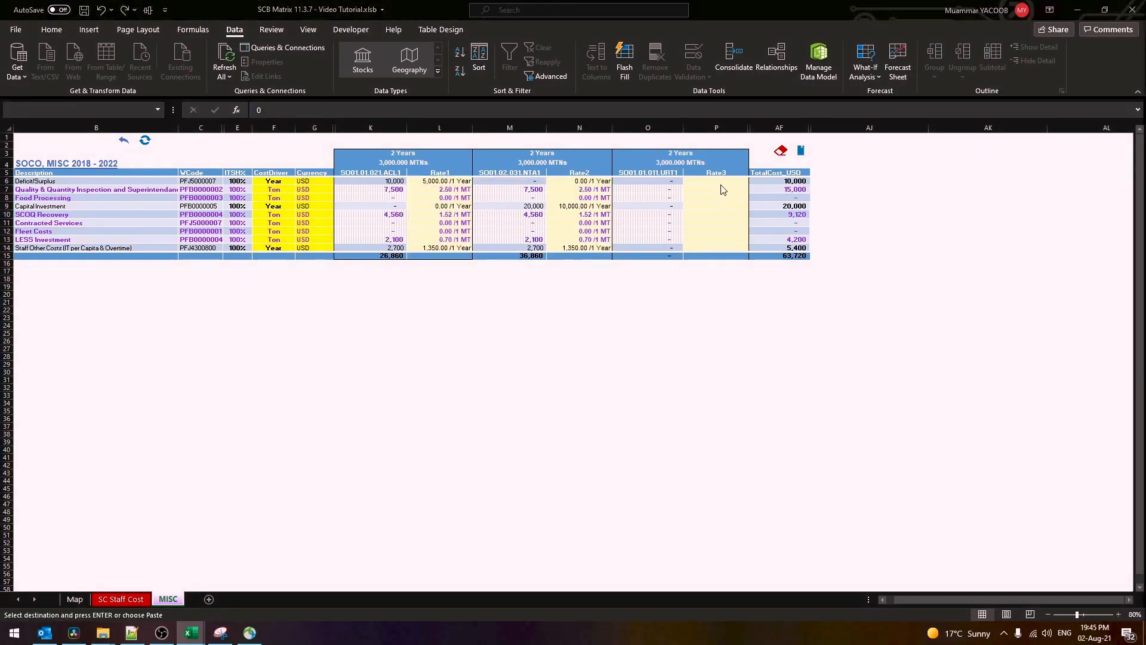
right_click(719, 182)
click(800, 235)
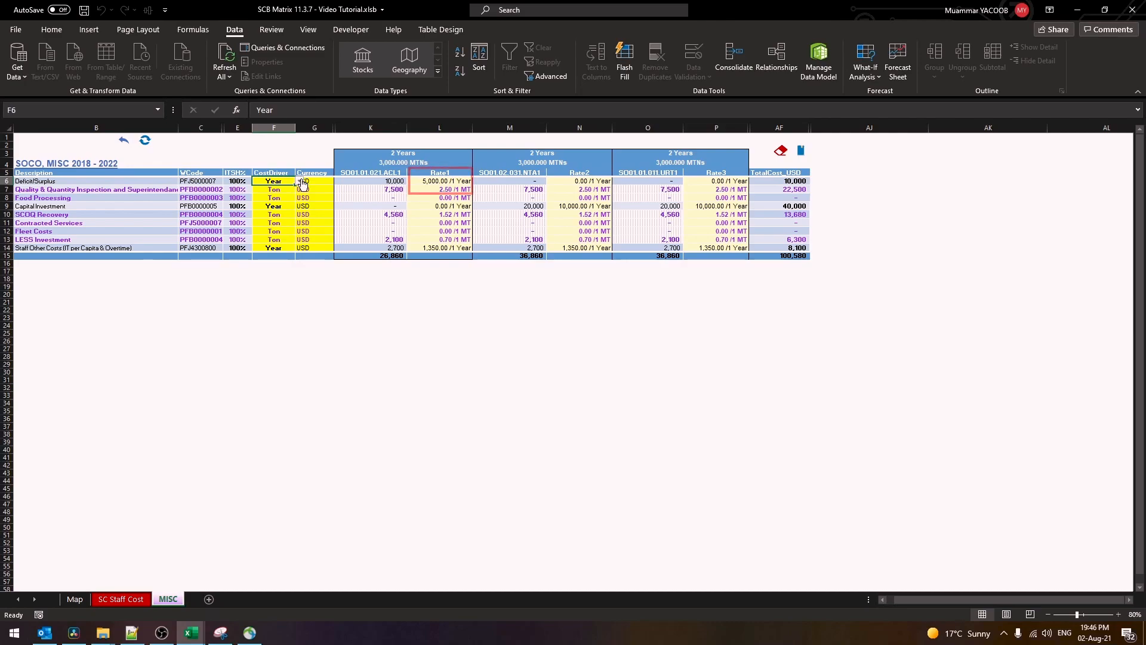
Test Deficit/Surplus with a Ton cost driver, set it back to Year, and return to the Map
click(300, 182)
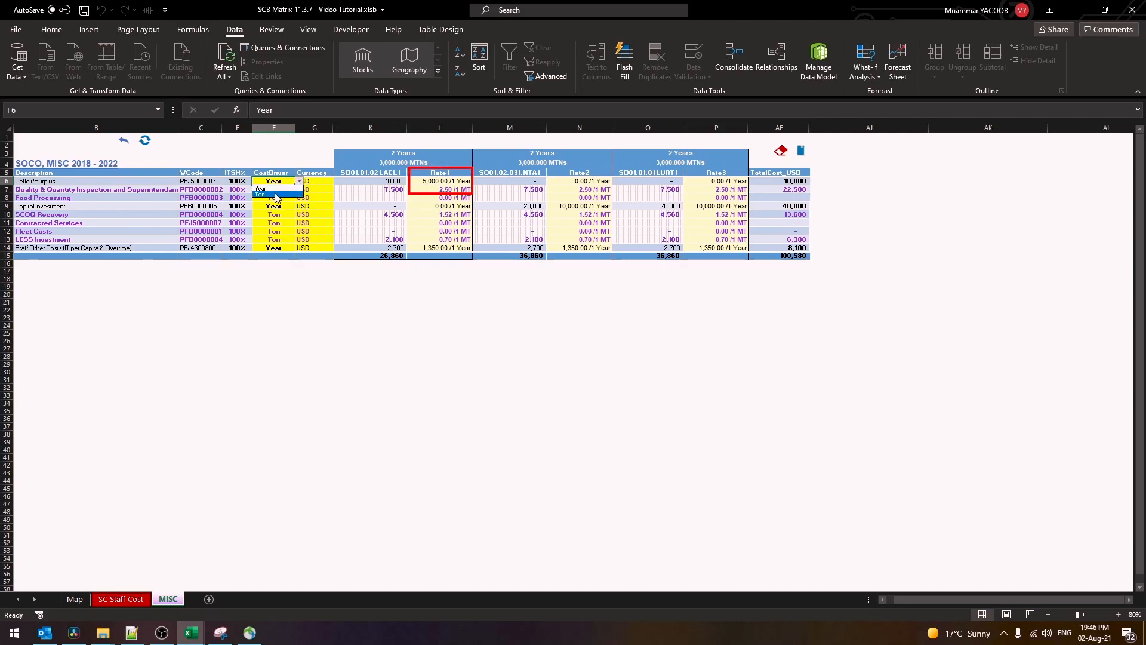
click(278, 194)
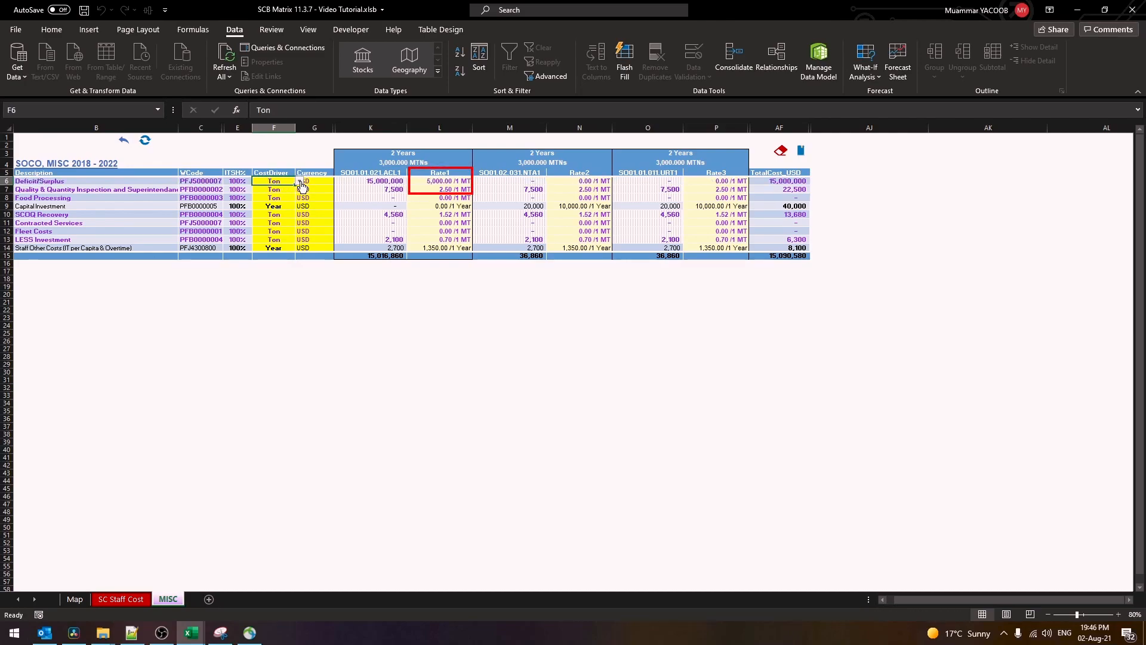
click(300, 182)
click(282, 187)
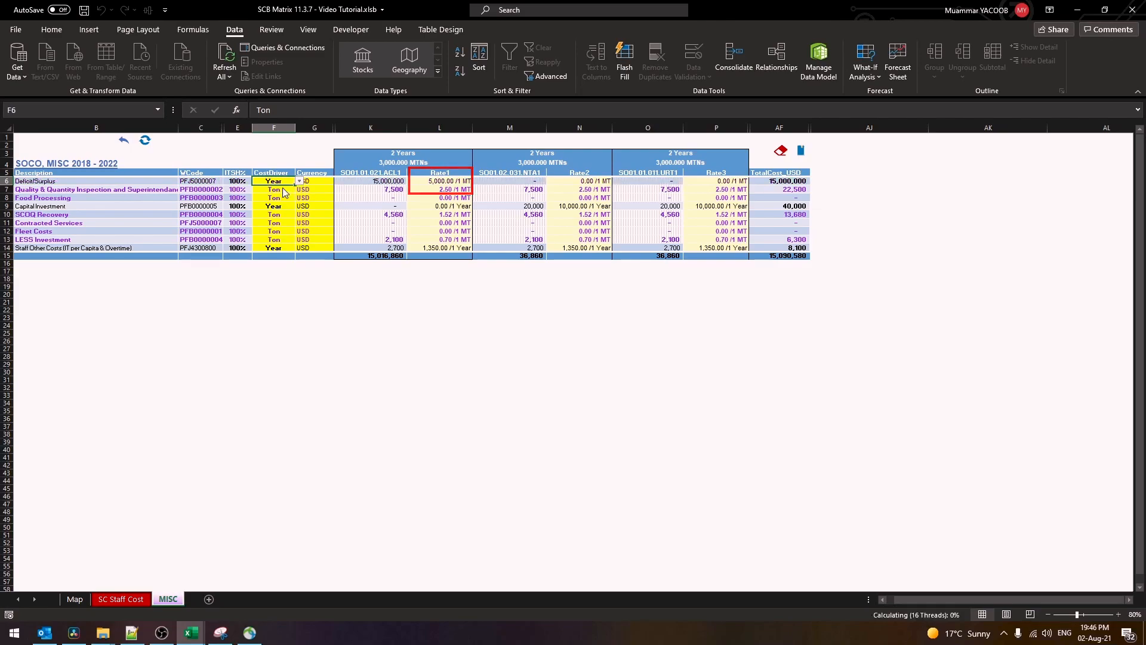
click(123, 141)
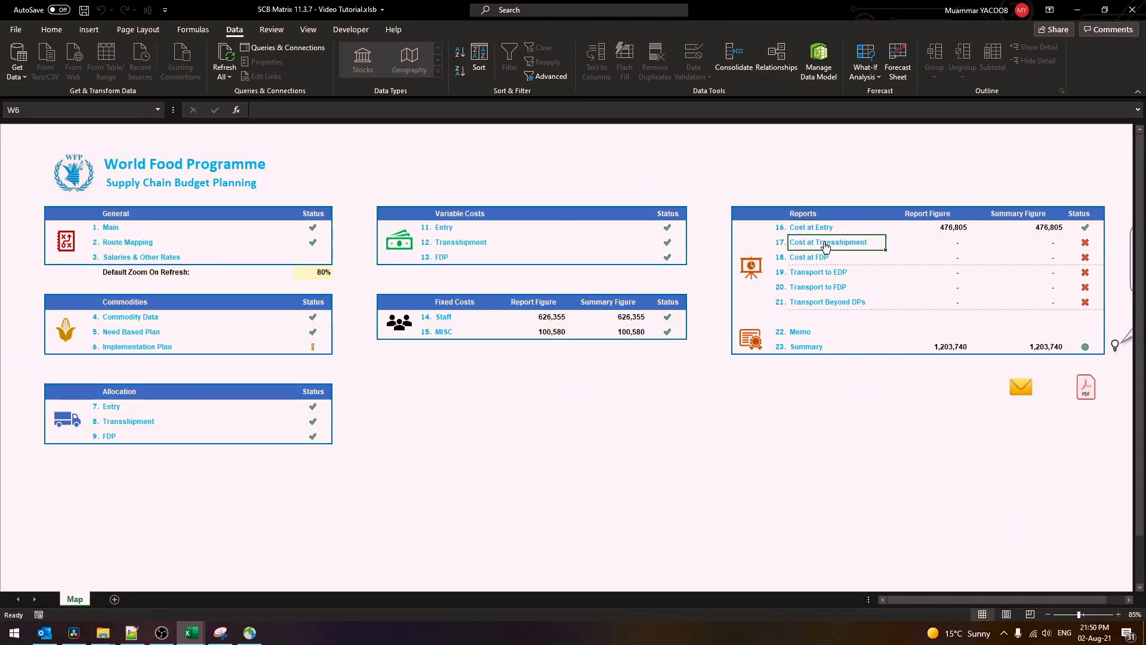
Generate the Cost at Transshipment, Transport to EDP, Transport to FDP and Transport Beyond DPs reports, accepting the tonnage mismatch warning
click(824, 243)
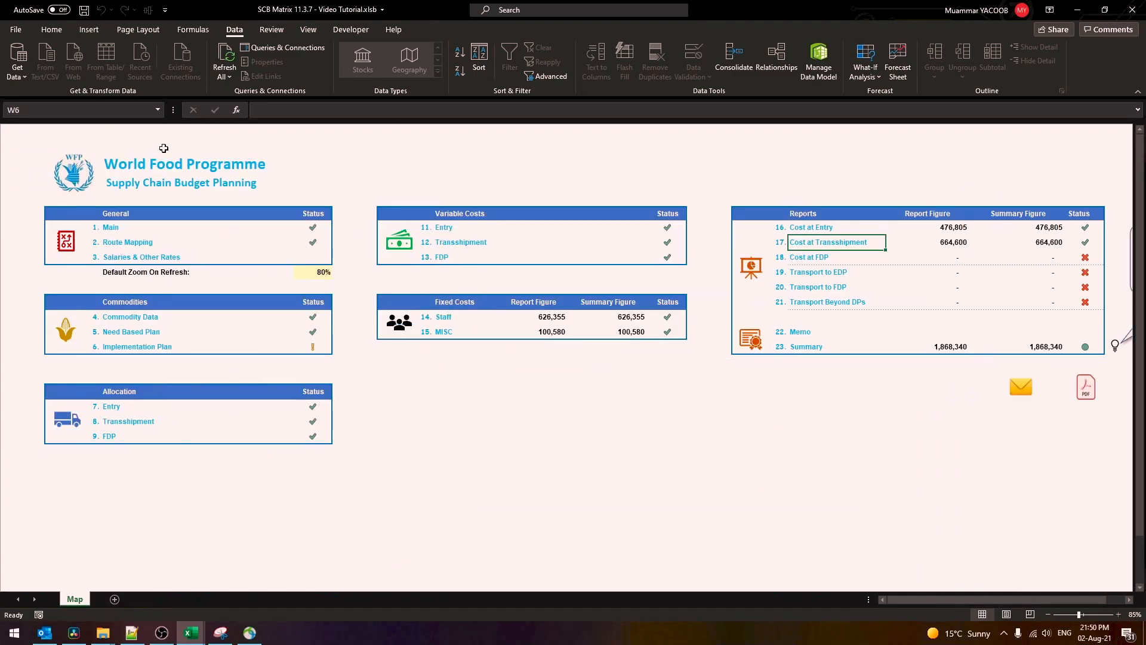
key(Return)
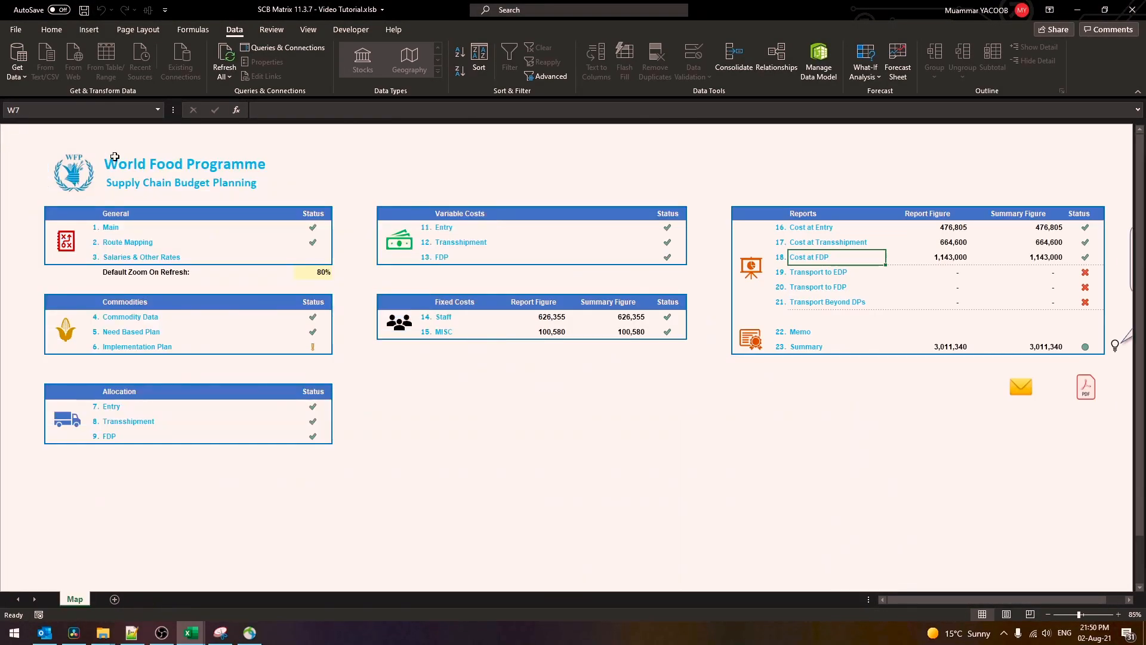
click(815, 273)
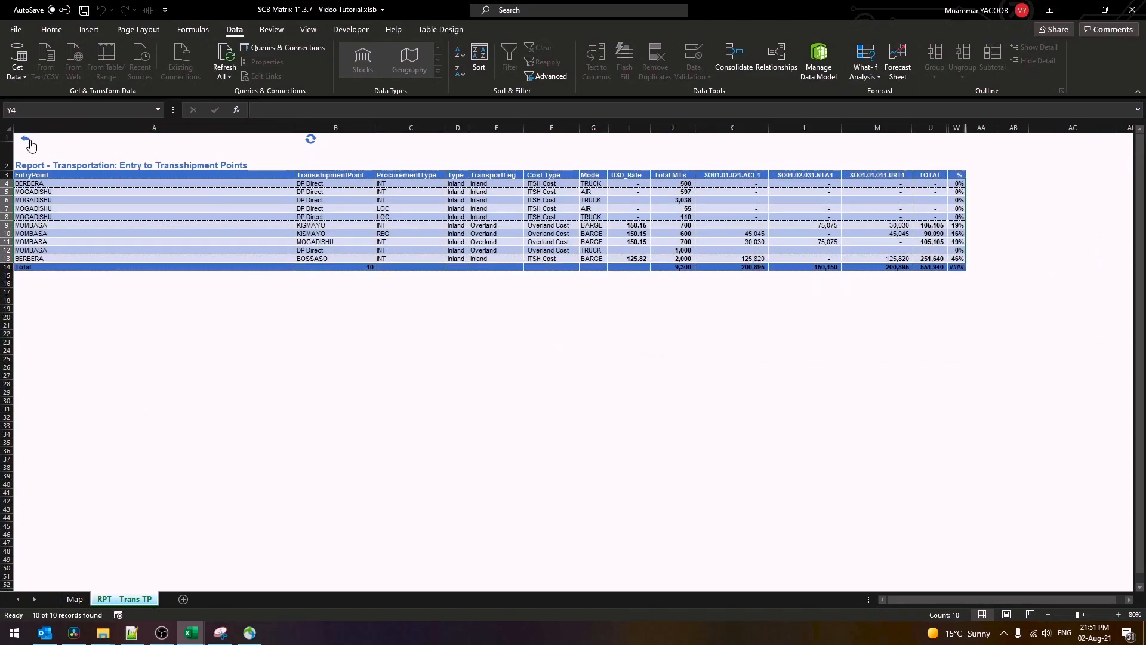
click(813, 290)
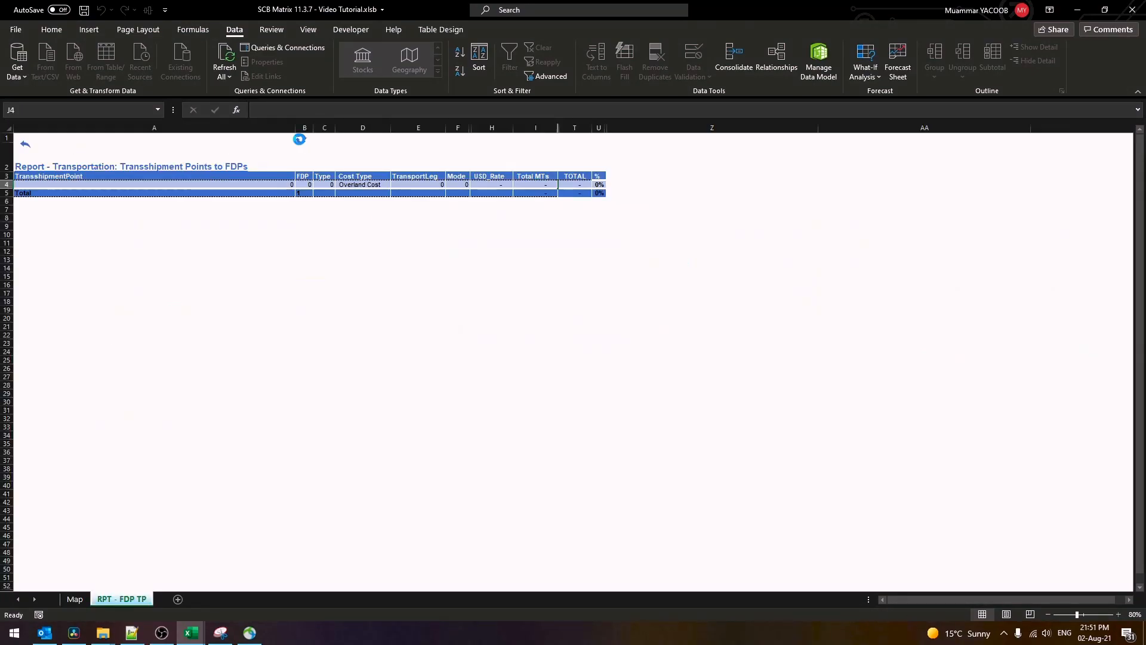
click(815, 302)
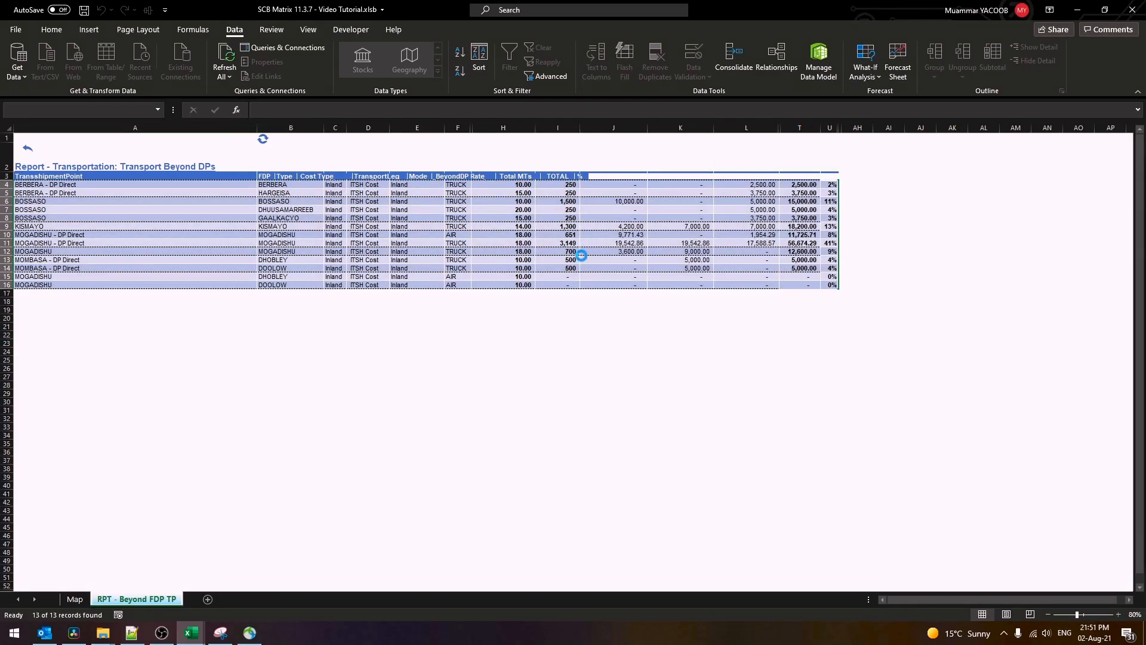
click(29, 148)
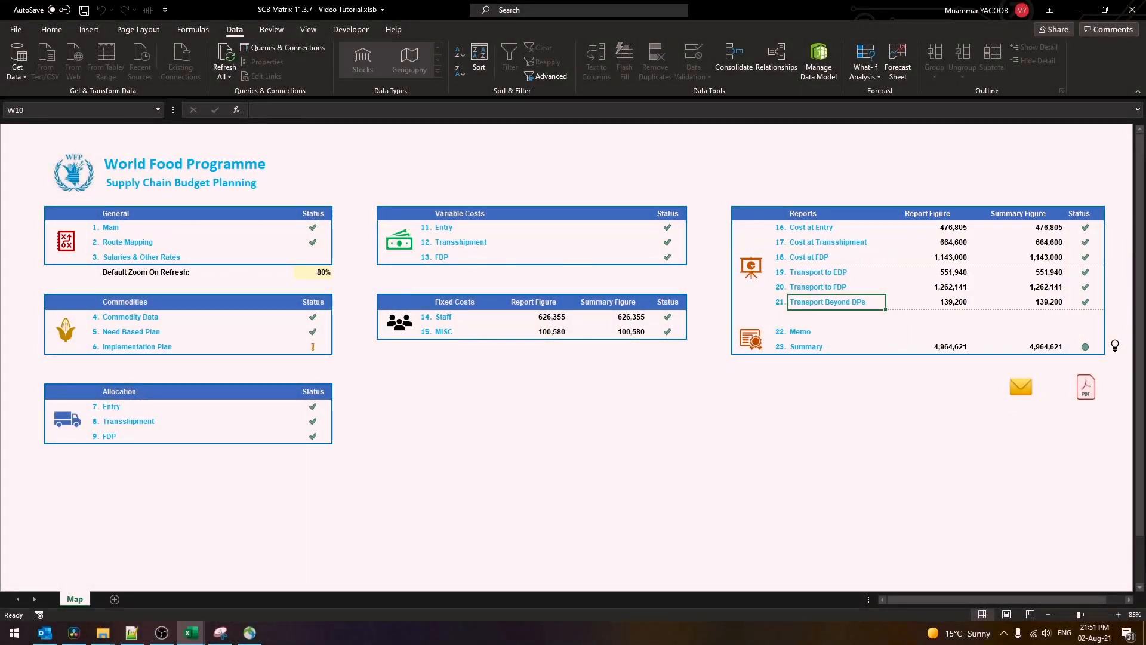
Generate the approved-rates memo with its e-mail draft, review it, and check the memo signatory settings
click(800, 332)
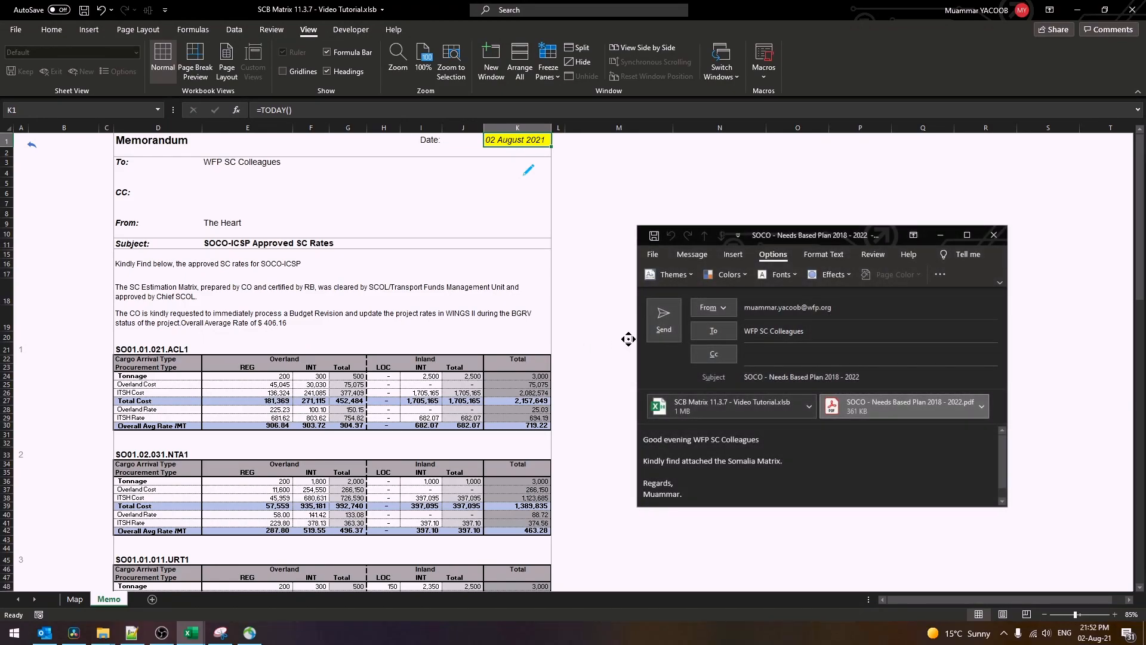
scroll(628, 338, down, 7)
scroll(627, 338, down, 4)
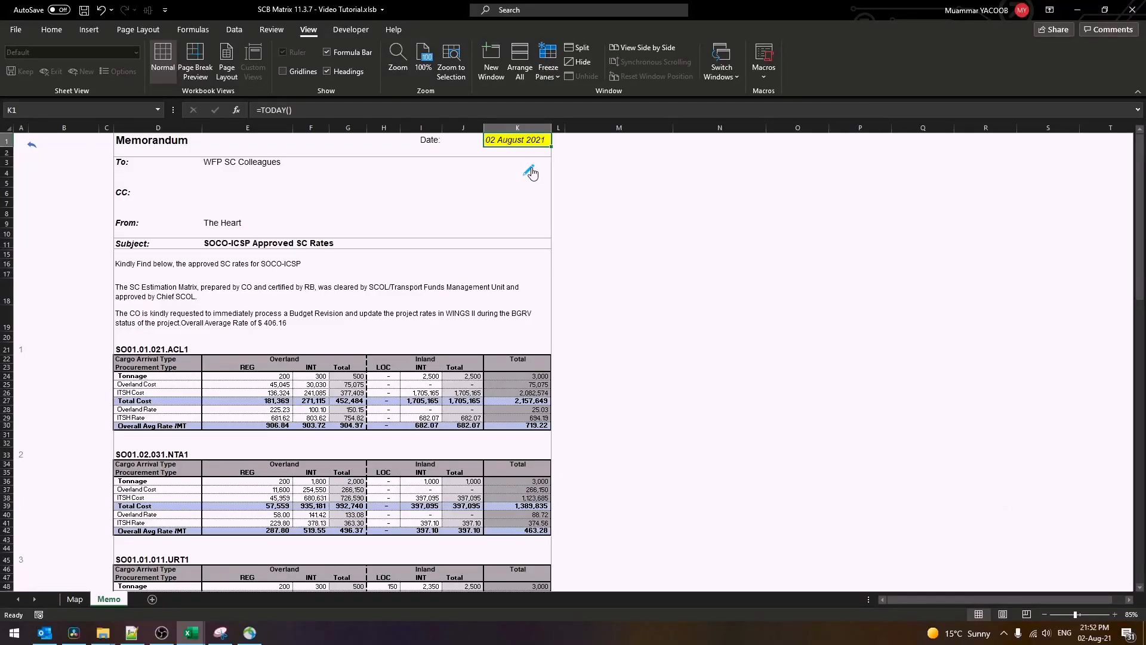
click(530, 172)
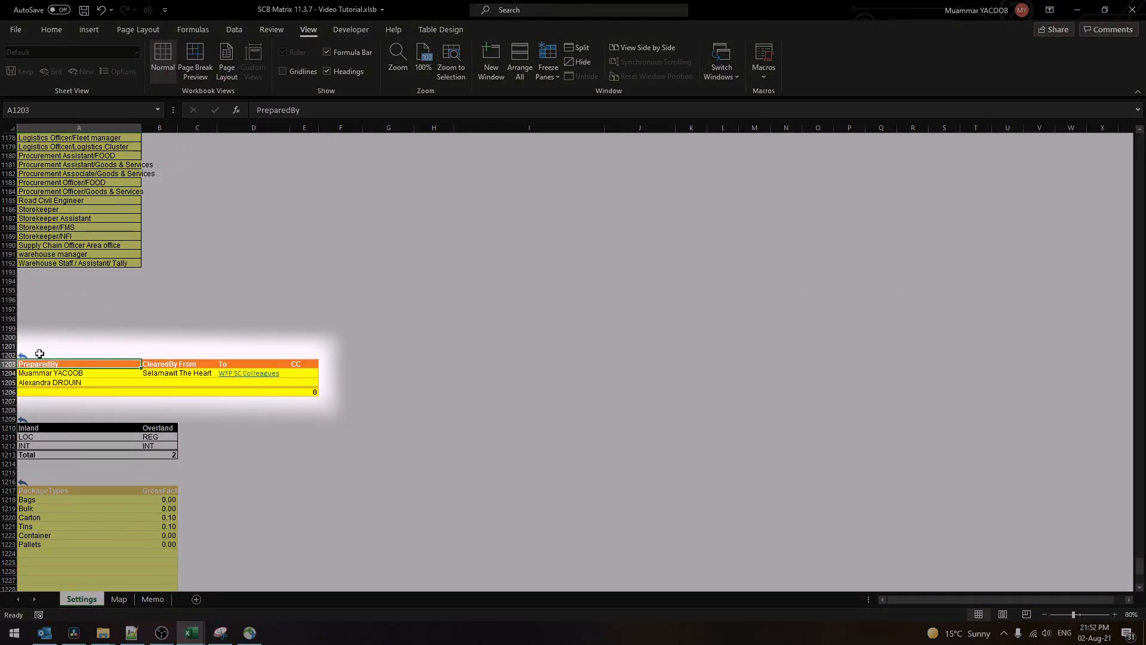
click(23, 355)
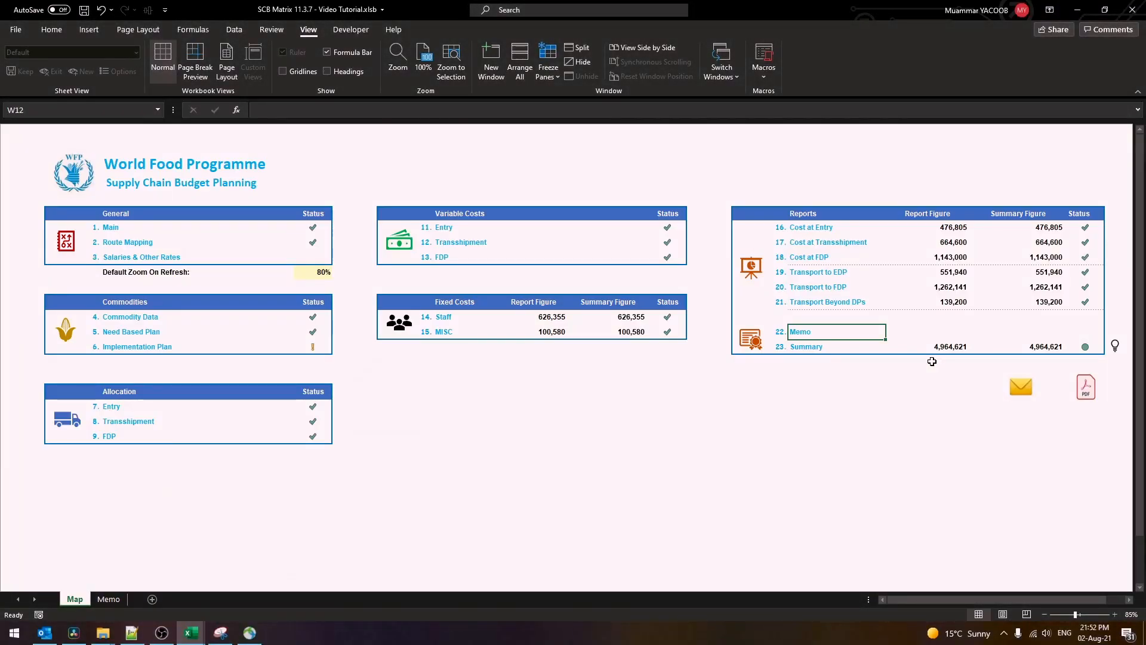
Generate the all-years 2018 - 2022 summary totalling 3,655,449, preview its four pages, then close it
click(805, 346)
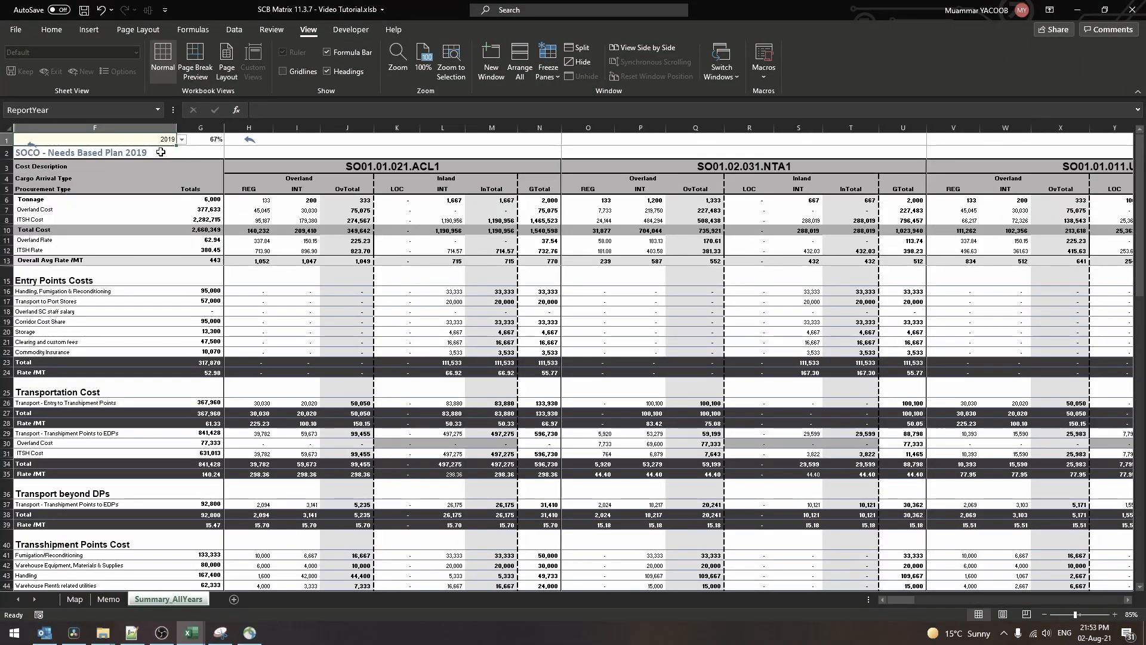
key(Delete)
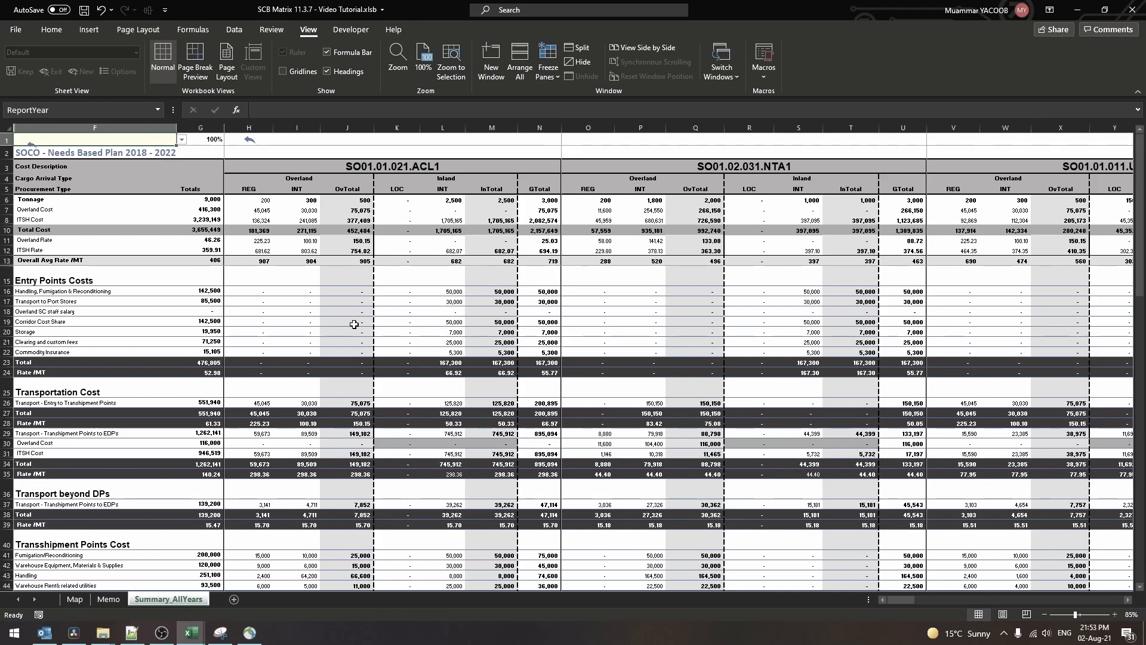
key(ctrl+p)
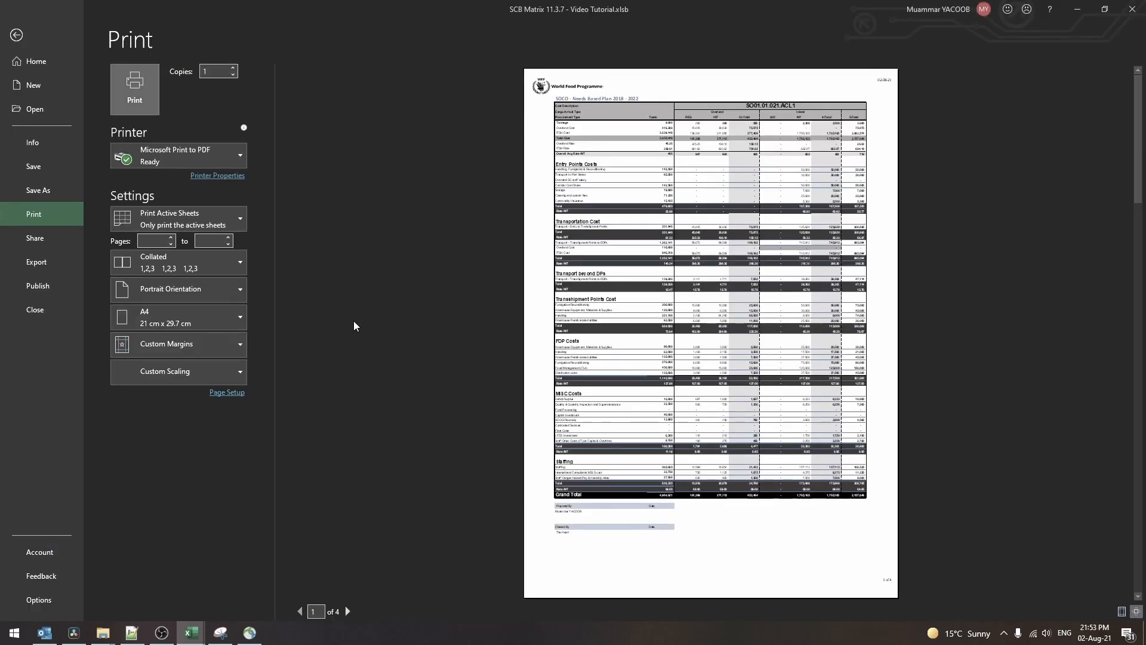
click(349, 611)
click(350, 611)
click(350, 611)
key(Escape)
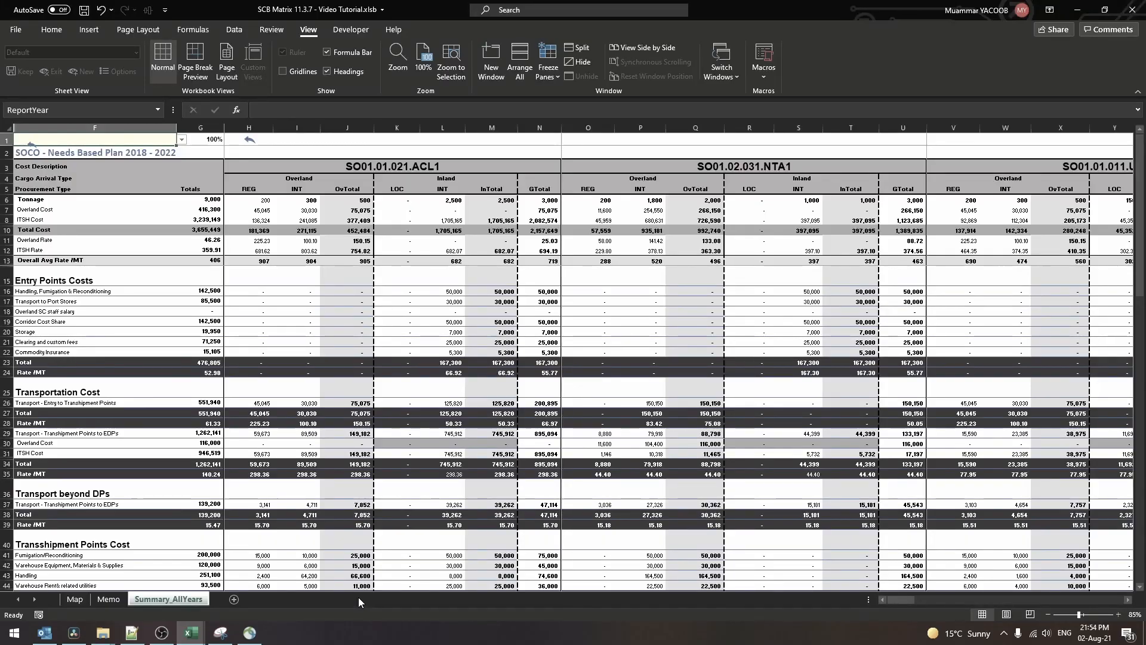
click(249, 139)
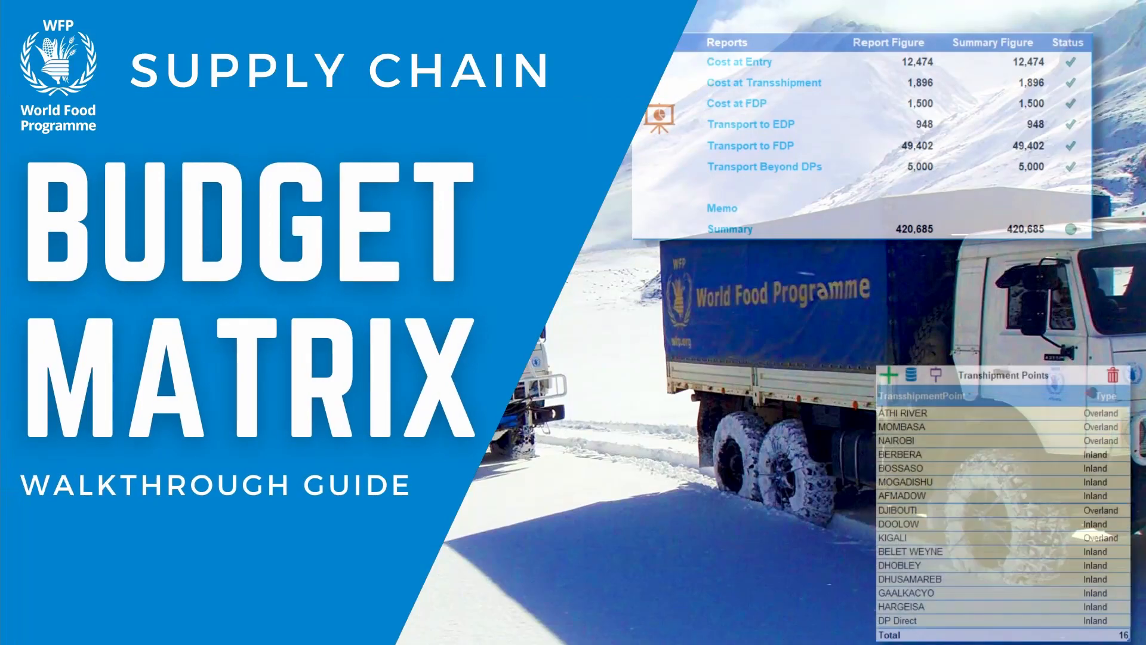